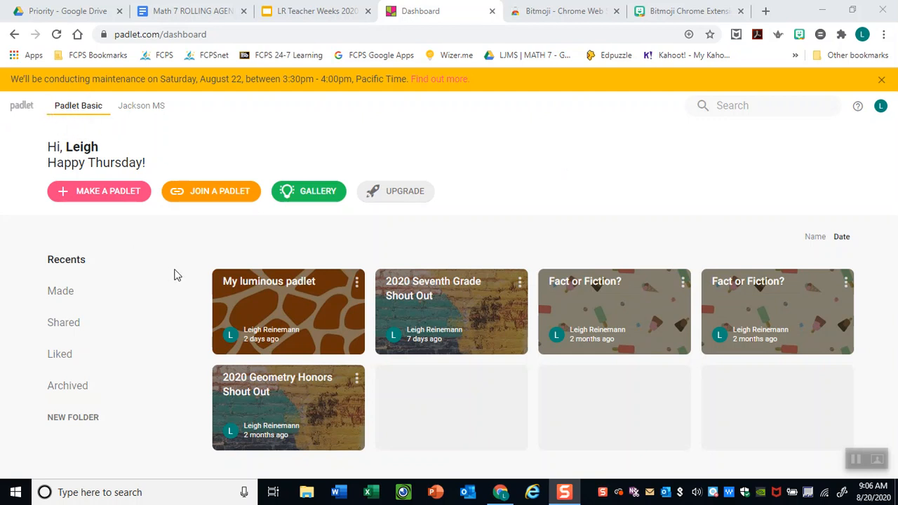
Step: Try to make a new padlet in the Padlet Basic account and switch to the Jackson MS dashboard
{"action": "left_click", "coordinate": [61, 197]}
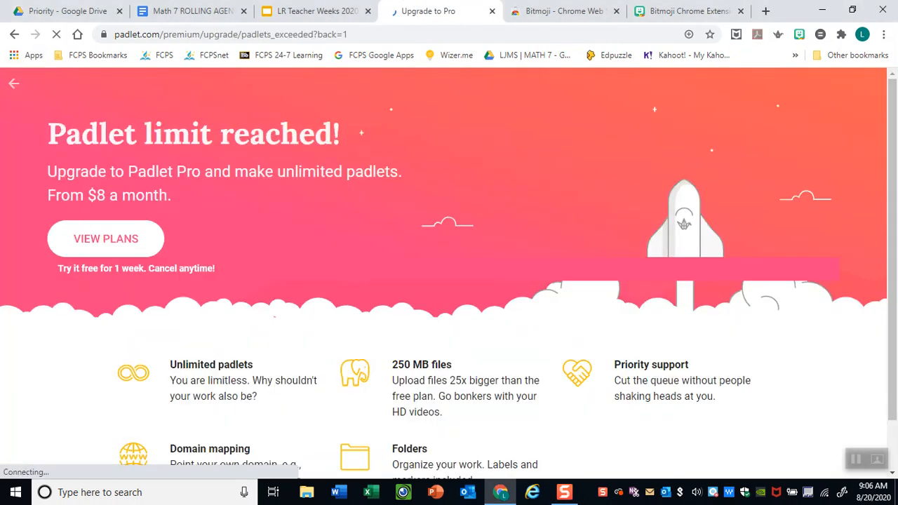
{"action": "left_click", "coordinate": [14, 82]}
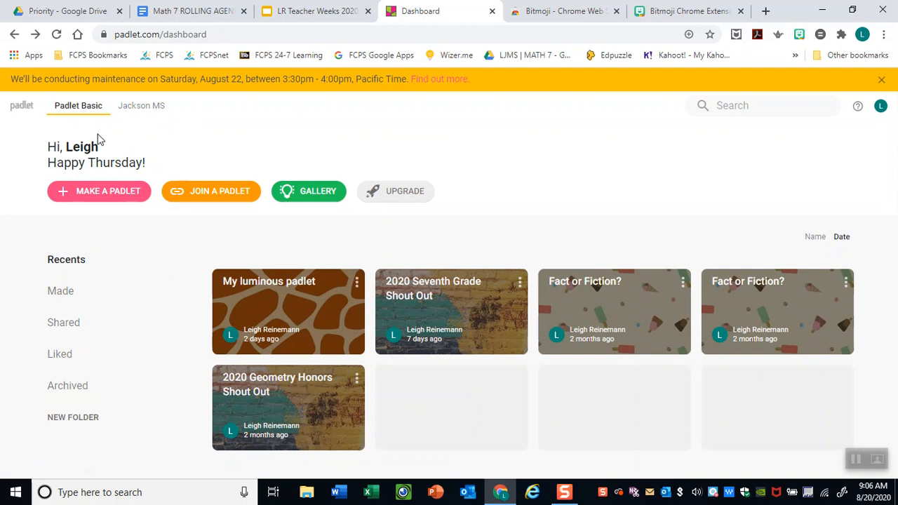
{"action": "left_click", "coordinate": [143, 107]}
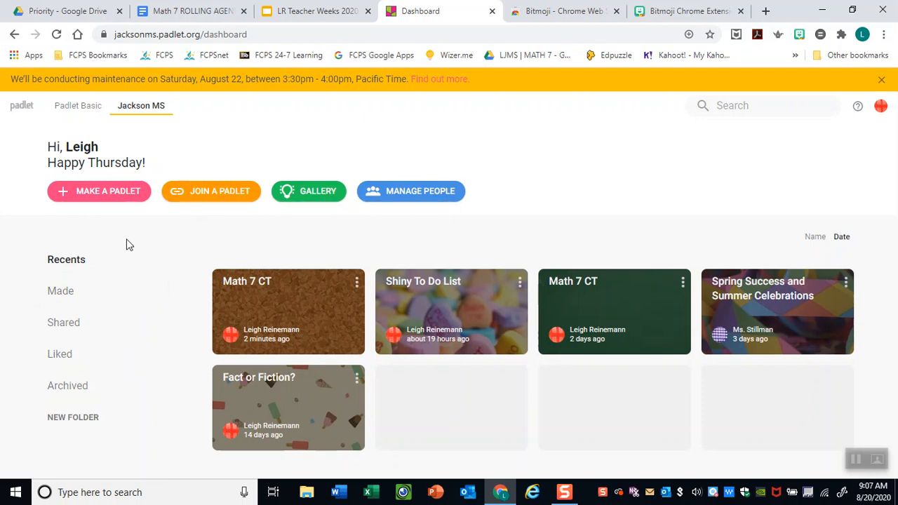
Step: Look over the blank layouts for a new padlet and open the existing cork-board padlet Math 7 CT
{"action": "left_click", "coordinate": [68, 199]}
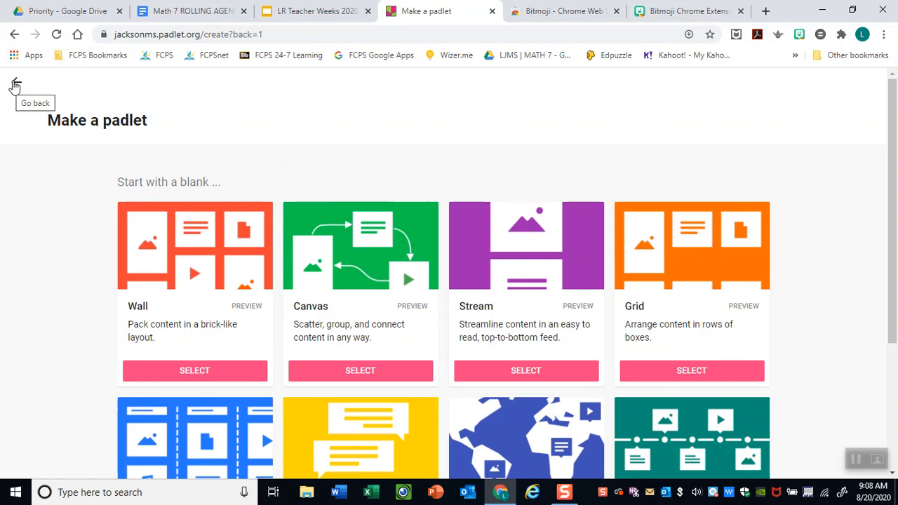
{"action": "left_click", "coordinate": [16, 85]}
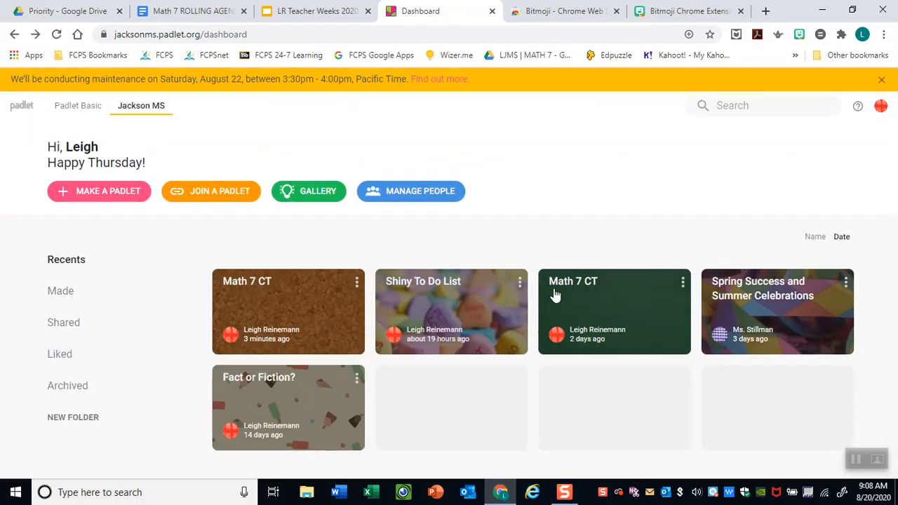
{"action": "left_click", "coordinate": [274, 310]}
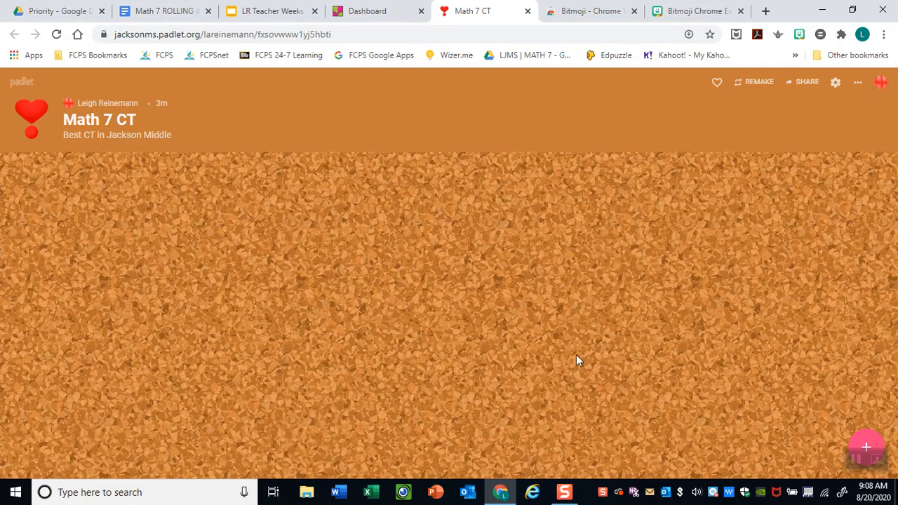
Step: Open the Math 7 CT padlet's settings and examine the emoji choices for its icon
{"action": "left_click", "coordinate": [840, 89]}
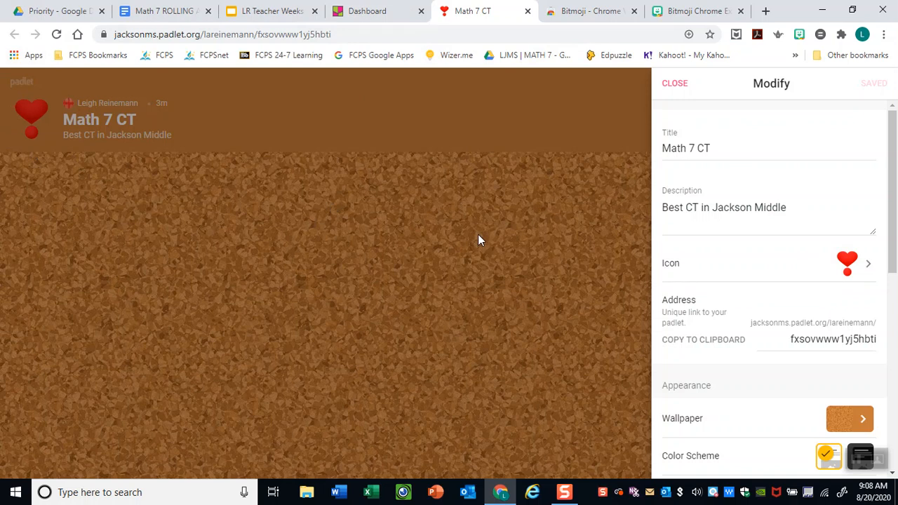
{"action": "left_click", "coordinate": [868, 270]}
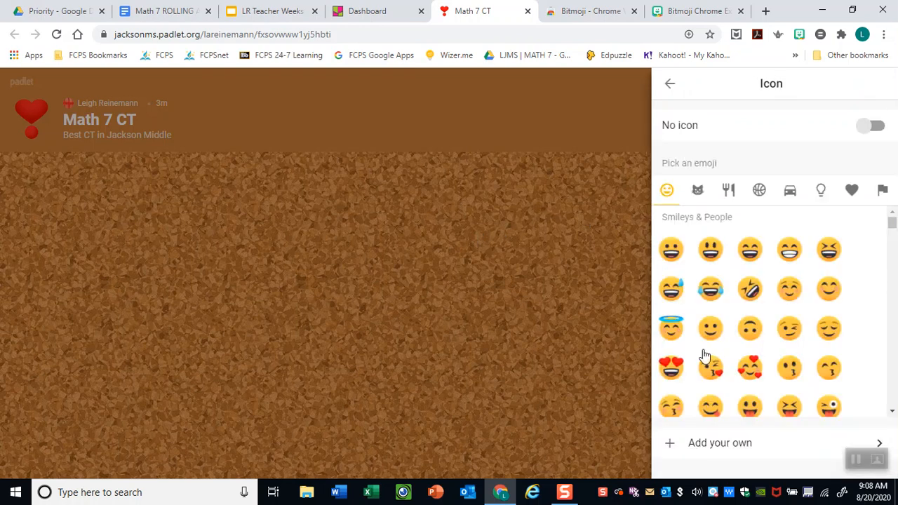
{"action": "left_click", "coordinate": [669, 83]}
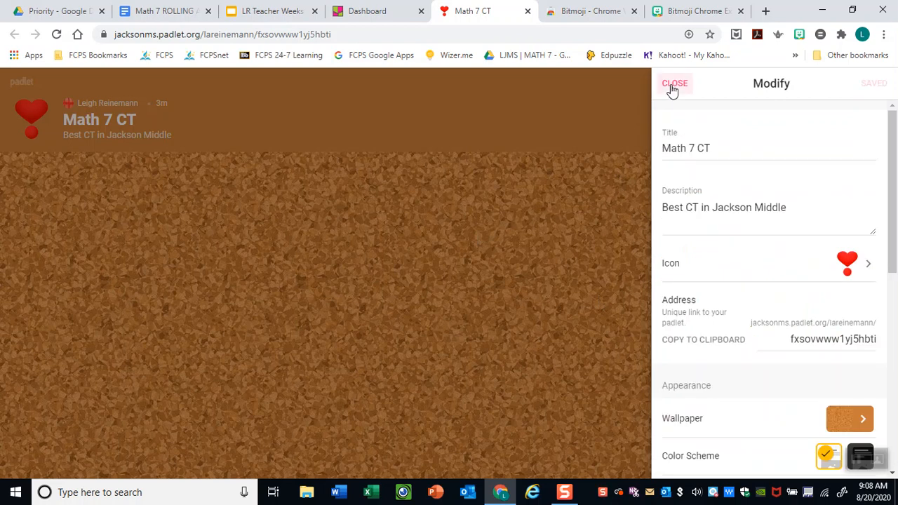
Step: Examine the padlet's appearance settings and the available wallpaper categories without changing the wallpaper
{"action": "scroll", "coordinate": [694, 344], "scroll_direction": "down", "scroll_amount": 1}
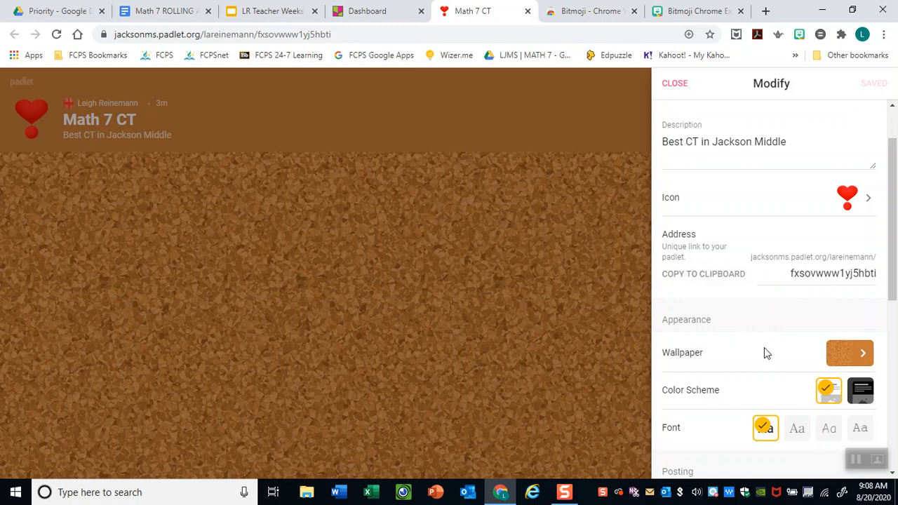
{"action": "scroll", "coordinate": [764, 347], "scroll_direction": "down", "scroll_amount": 4}
{"action": "scroll", "coordinate": [871, 232], "scroll_direction": "up", "scroll_amount": 3}
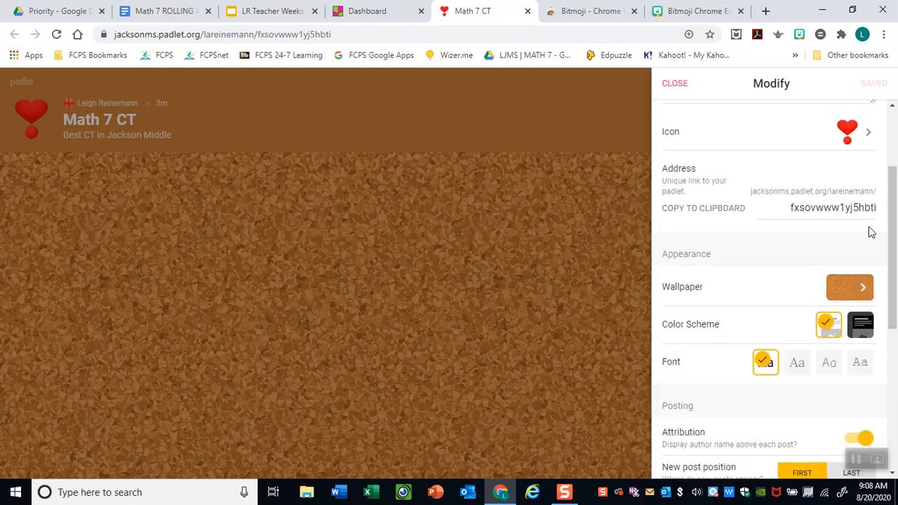
{"action": "left_click", "coordinate": [864, 295]}
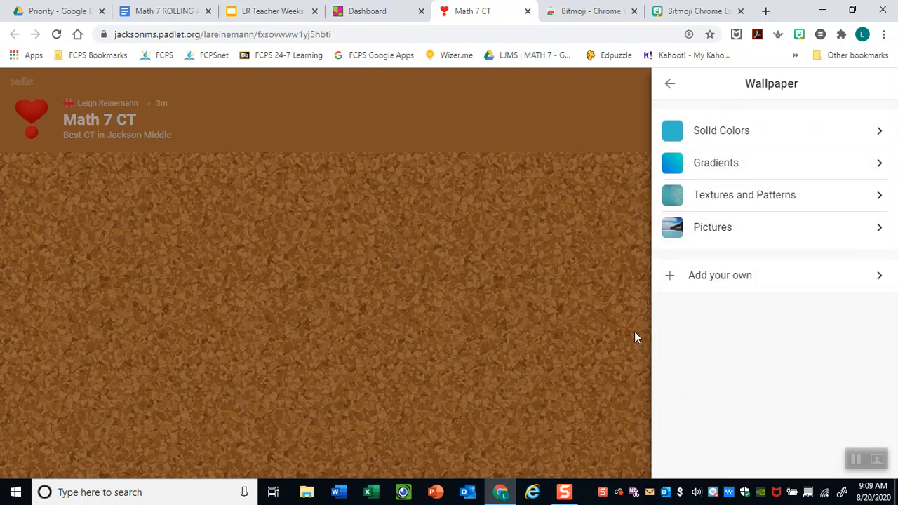
{"action": "left_click", "coordinate": [493, 392]}
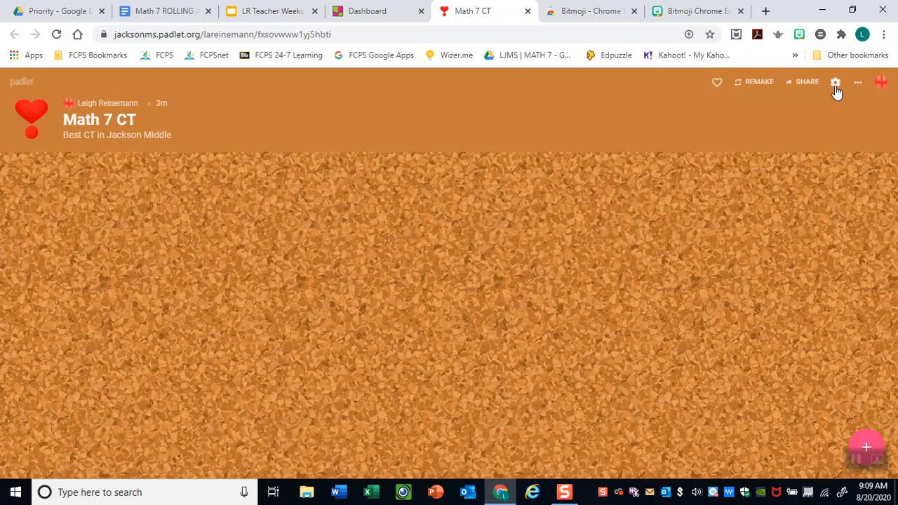
Step: Examine the padlet's posting, reaction and content filtering settings, including the reaction types, and close the settings
{"action": "left_click", "coordinate": [836, 83]}
{"action": "scroll", "coordinate": [726, 383], "scroll_direction": "down", "scroll_amount": 2}
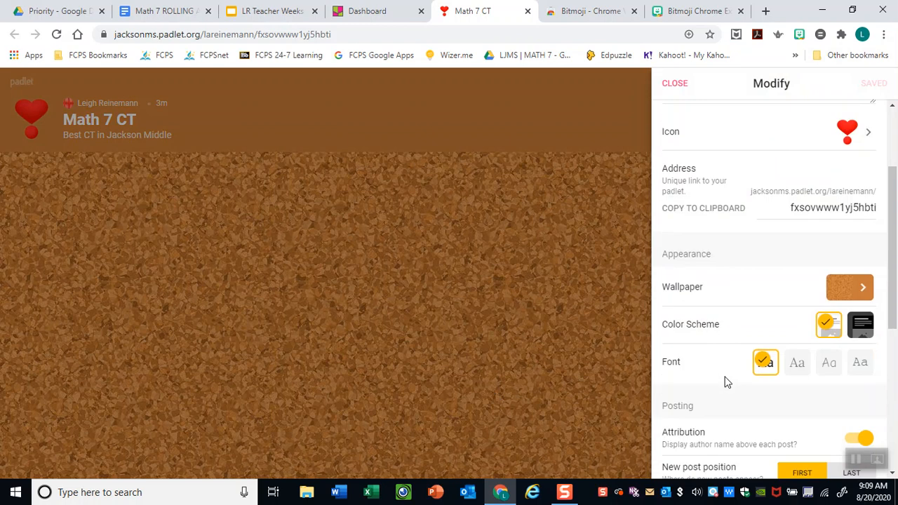
{"action": "scroll", "coordinate": [693, 373], "scroll_direction": "down", "scroll_amount": 1}
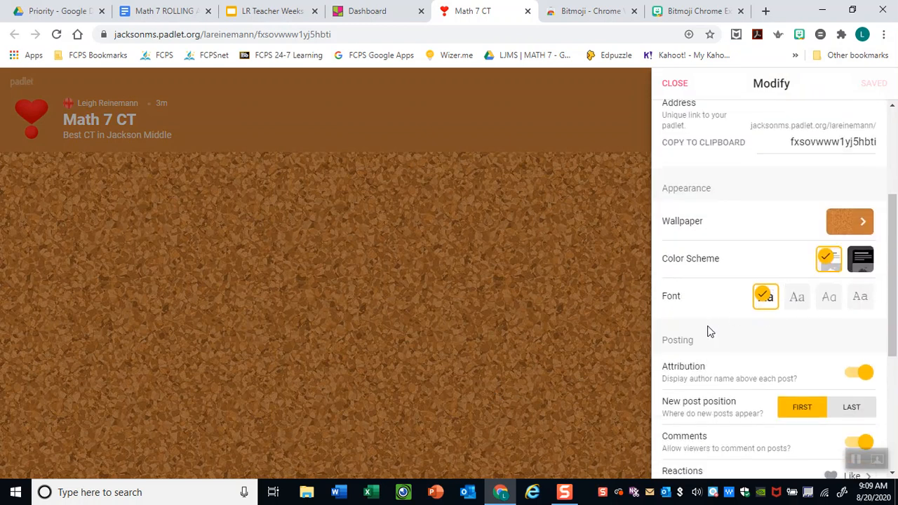
{"action": "scroll", "coordinate": [708, 330], "scroll_direction": "down", "scroll_amount": 1}
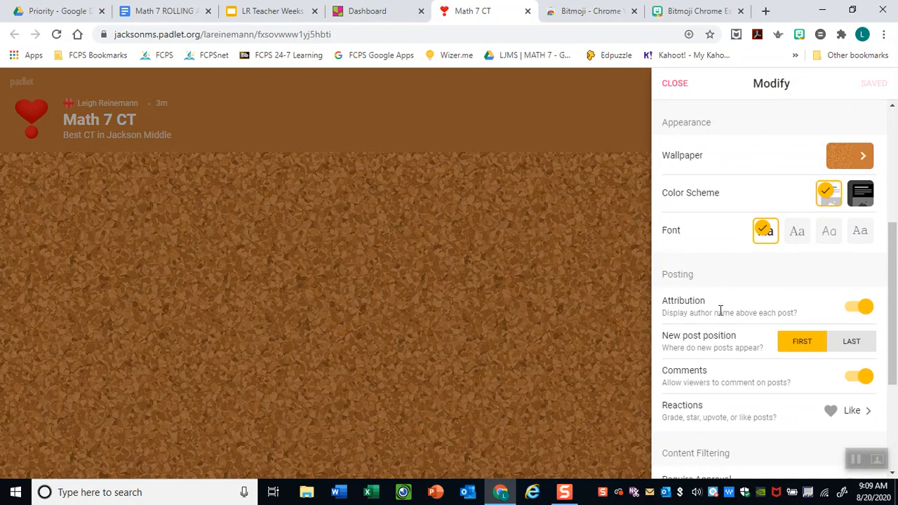
{"action": "scroll", "coordinate": [720, 311], "scroll_direction": "down", "scroll_amount": 1}
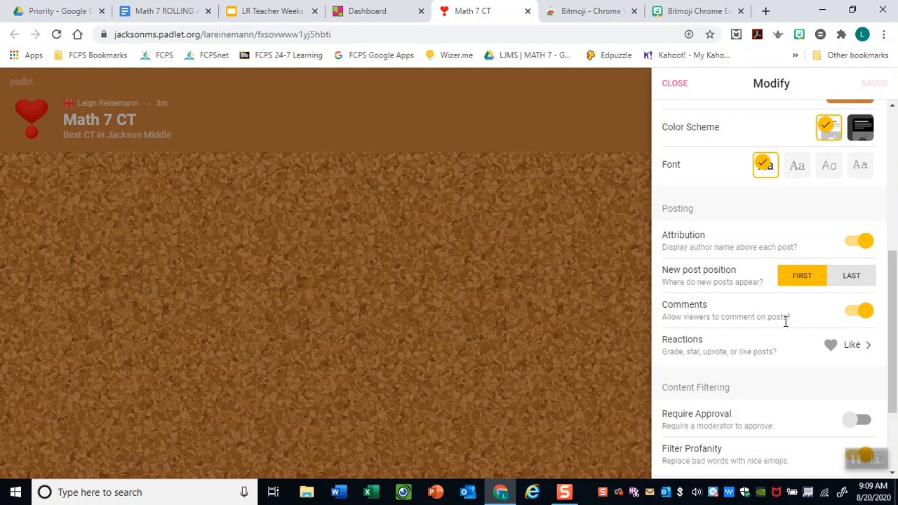
{"action": "left_click", "coordinate": [868, 345]}
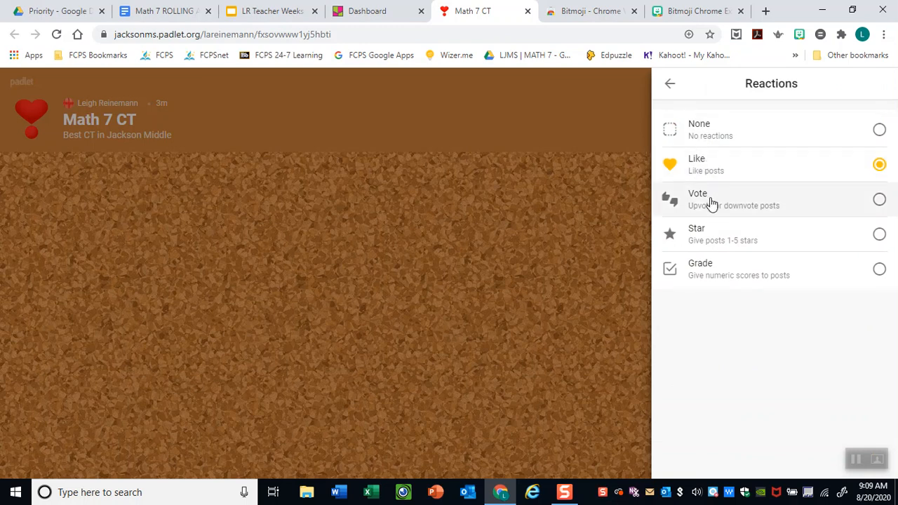
{"action": "left_click", "coordinate": [672, 86]}
{"action": "scroll", "coordinate": [794, 399], "scroll_direction": "down", "scroll_amount": 2}
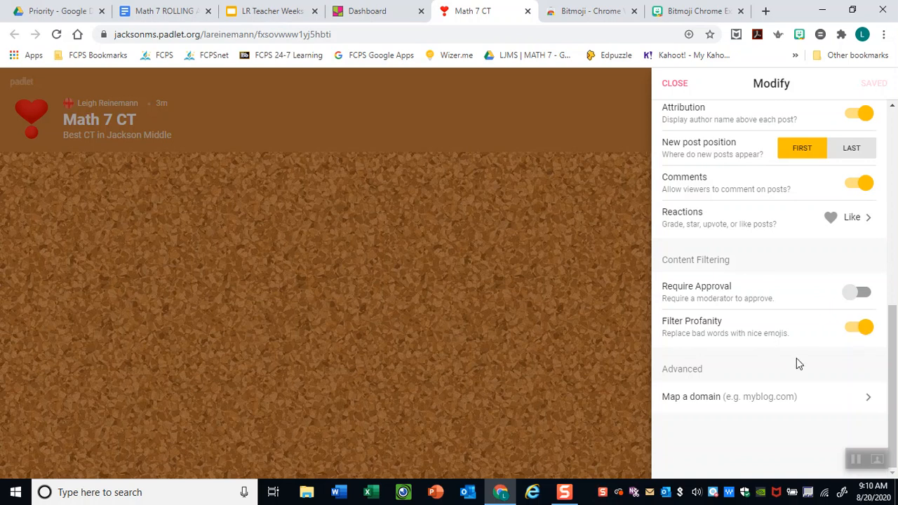
{"action": "scroll", "coordinate": [799, 361], "scroll_direction": "up", "scroll_amount": 10}
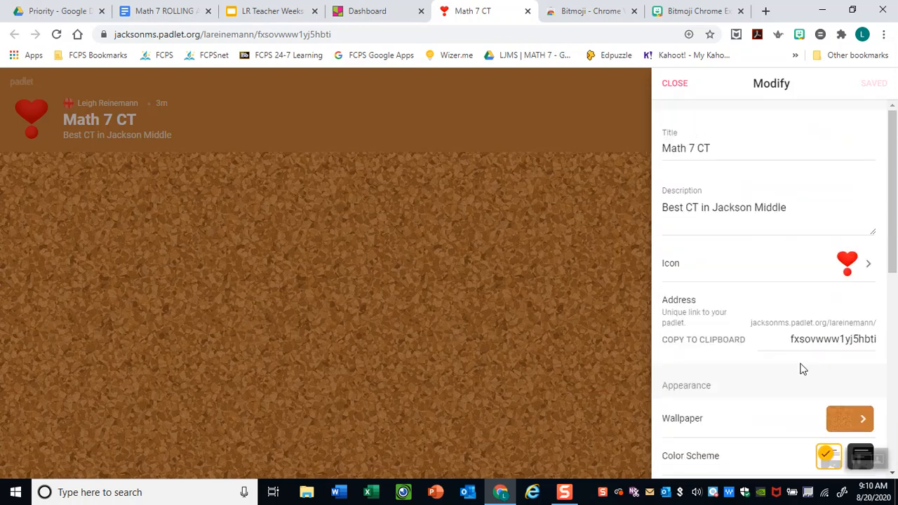
{"action": "scroll", "coordinate": [803, 369], "scroll_direction": "down", "scroll_amount": 10}
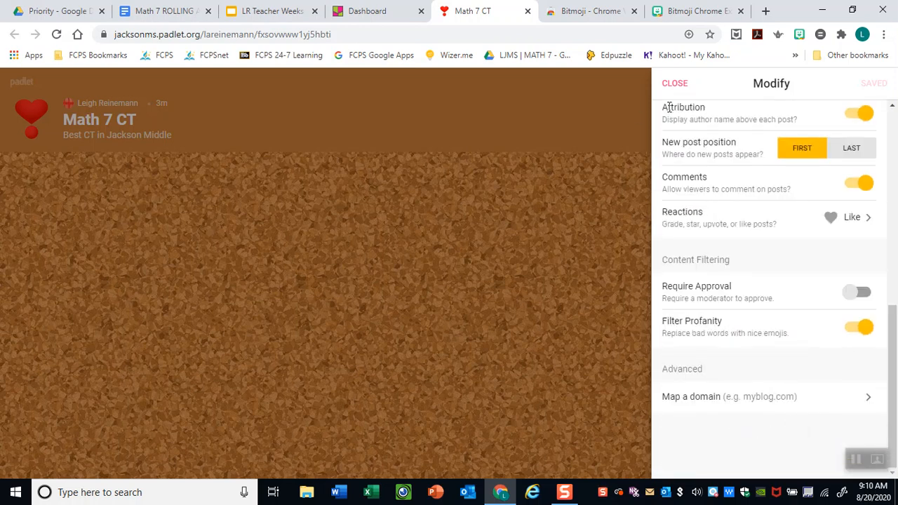
{"action": "left_click", "coordinate": [685, 85]}
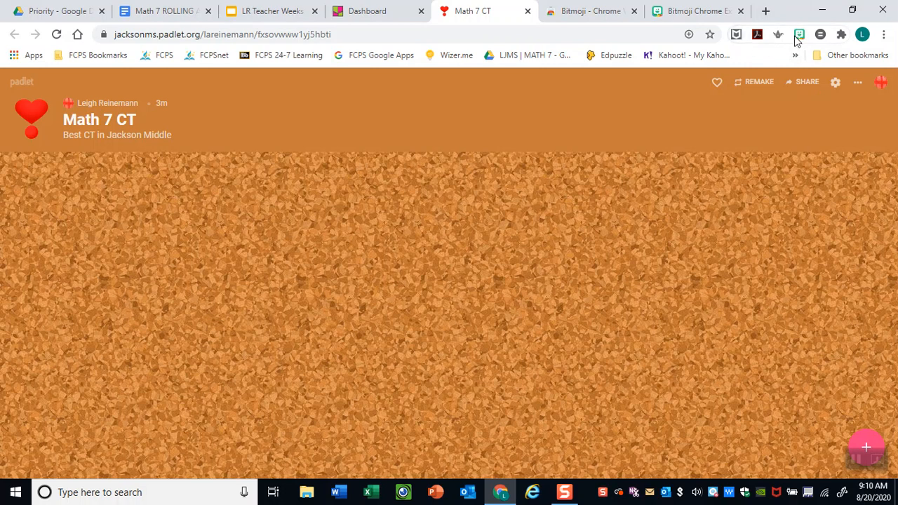
Step: Check the list of installed browser extensions and close the open Bitmoji Chrome Web Store page
{"action": "left_click", "coordinate": [842, 35]}
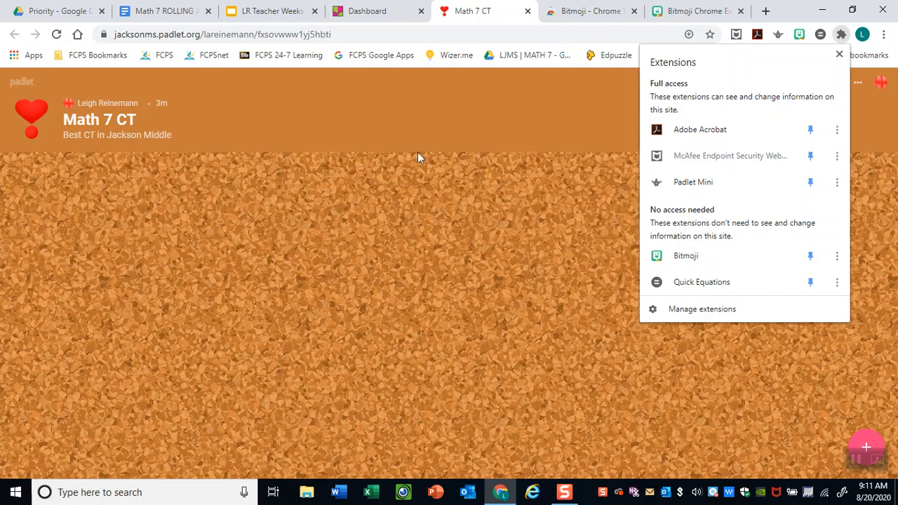
{"action": "left_click", "coordinate": [416, 210]}
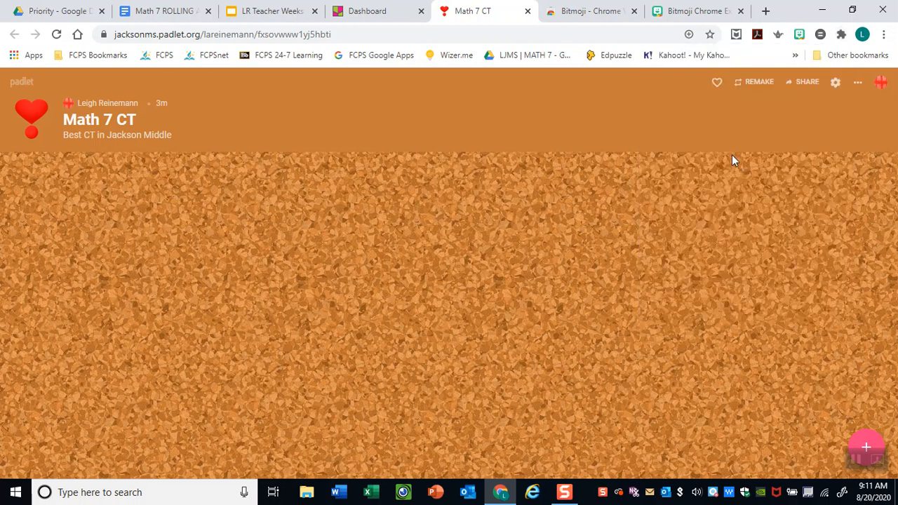
{"action": "left_click", "coordinate": [596, 13]}
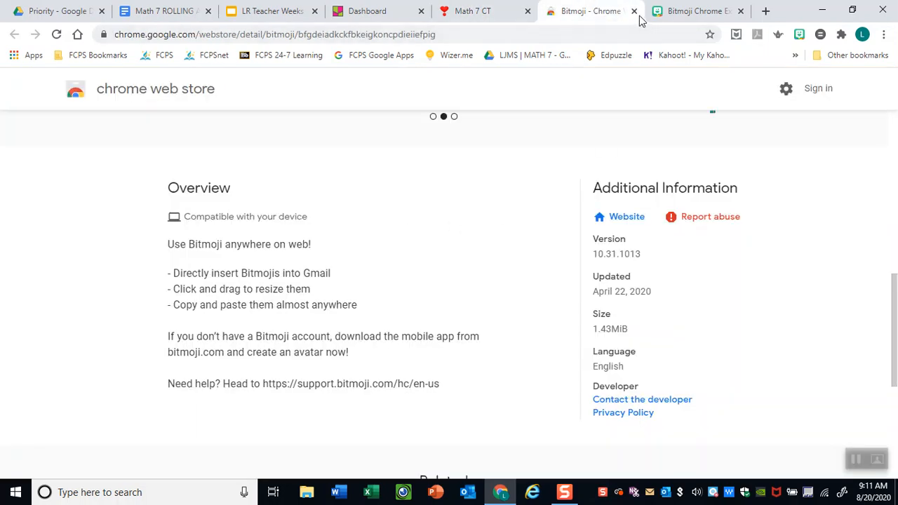
{"action": "left_click", "coordinate": [633, 11]}
Step: Search Google for "bitmoji extension" in a new tab and open Bitmoji's Chrome Web Store page
{"action": "left_click", "coordinate": [766, 11]}
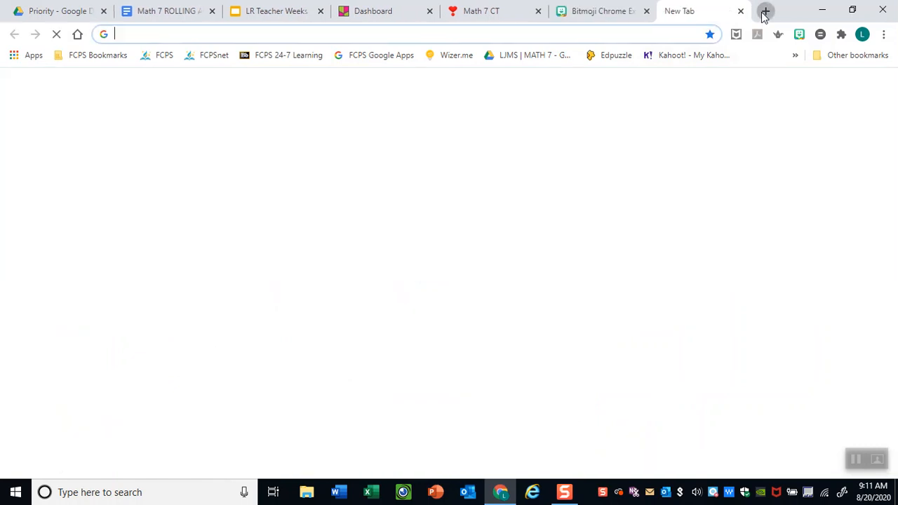
{"action": "left_click", "coordinate": [376, 270]}
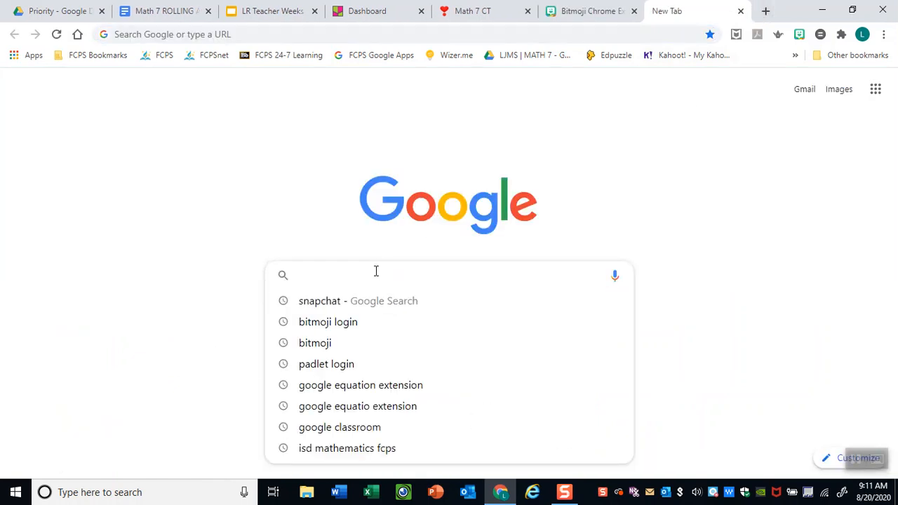
{"action": "type", "text": "bitmo"}
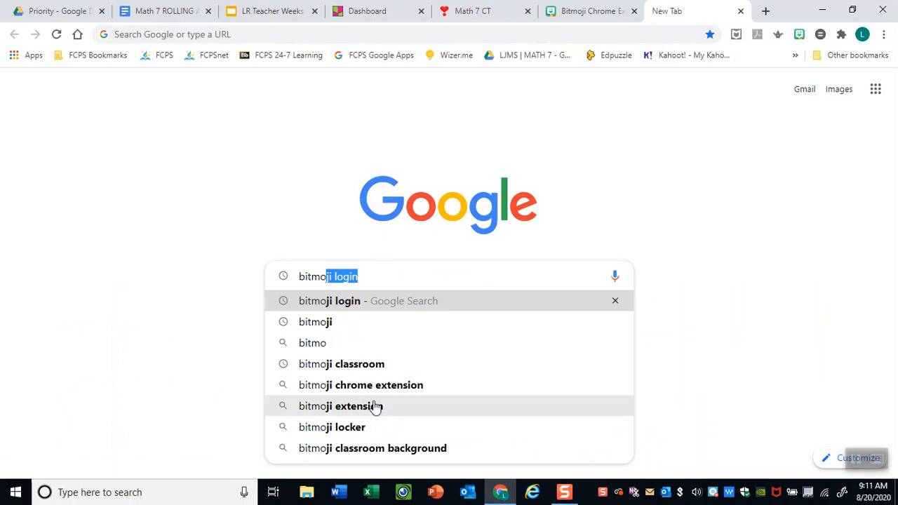
{"action": "left_click", "coordinate": [376, 406]}
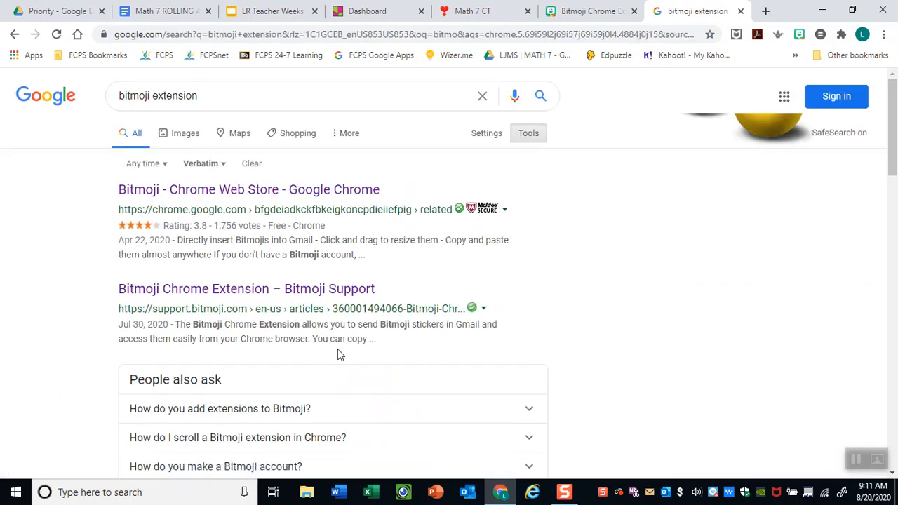
{"action": "left_click", "coordinate": [262, 193]}
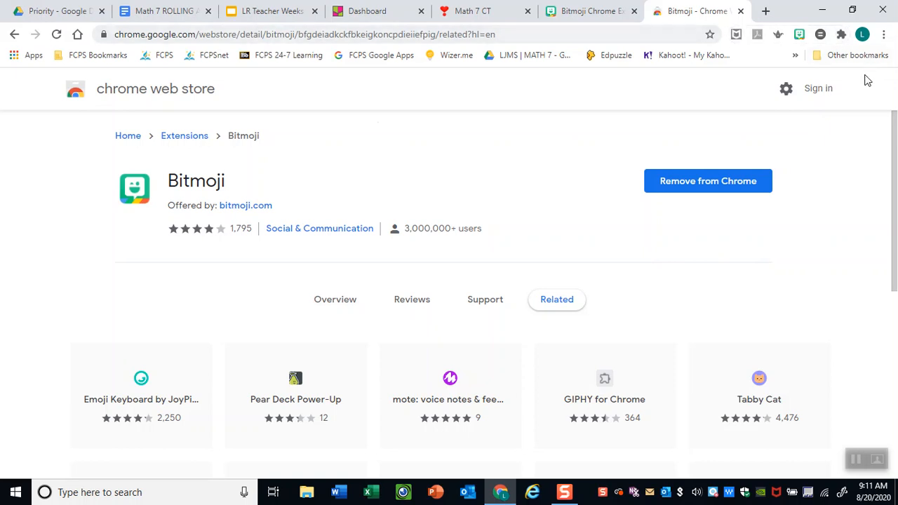
Step: Unpin the Bitmoji extension in the browser's extensions list and pin it again
{"action": "left_click", "coordinate": [845, 36]}
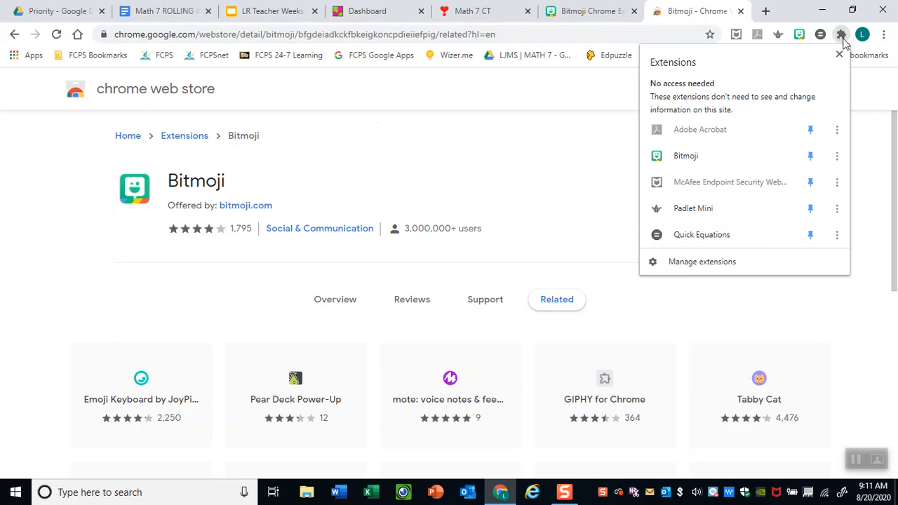
{"action": "left_click", "coordinate": [842, 163]}
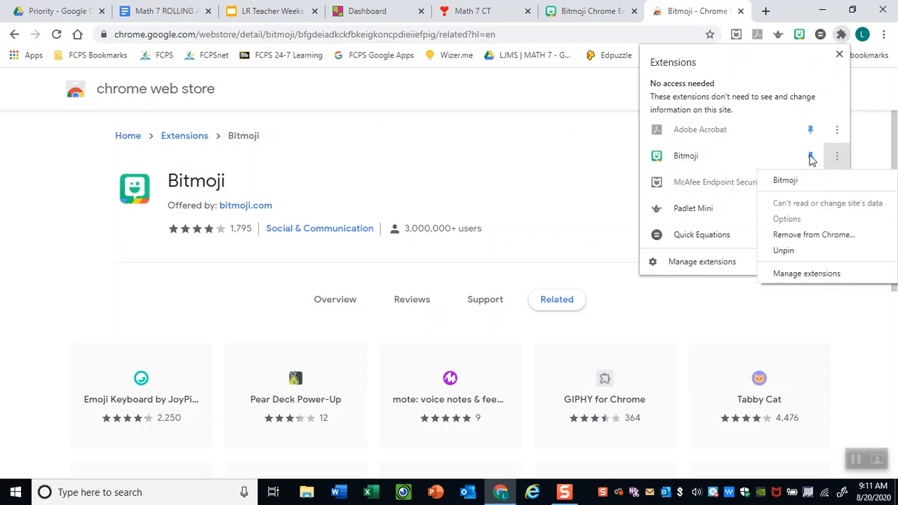
{"action": "left_click", "coordinate": [811, 157]}
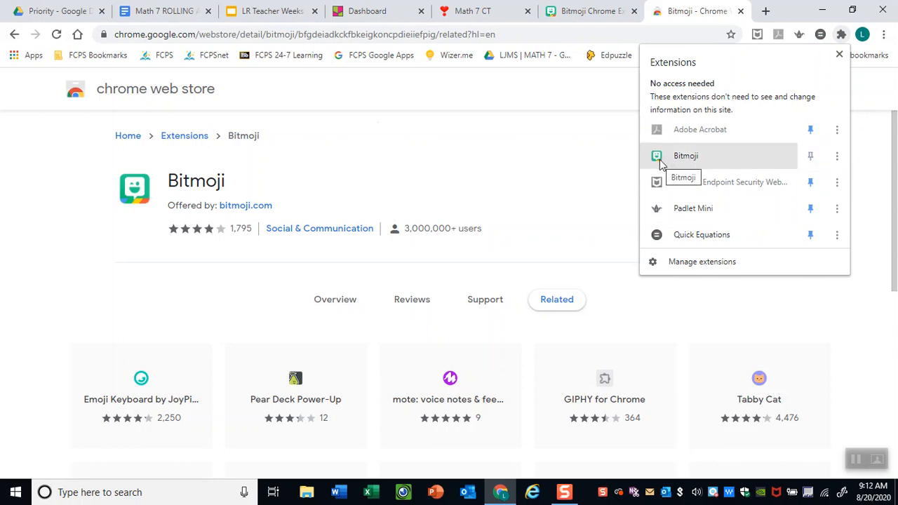
{"action": "left_click", "coordinate": [817, 162]}
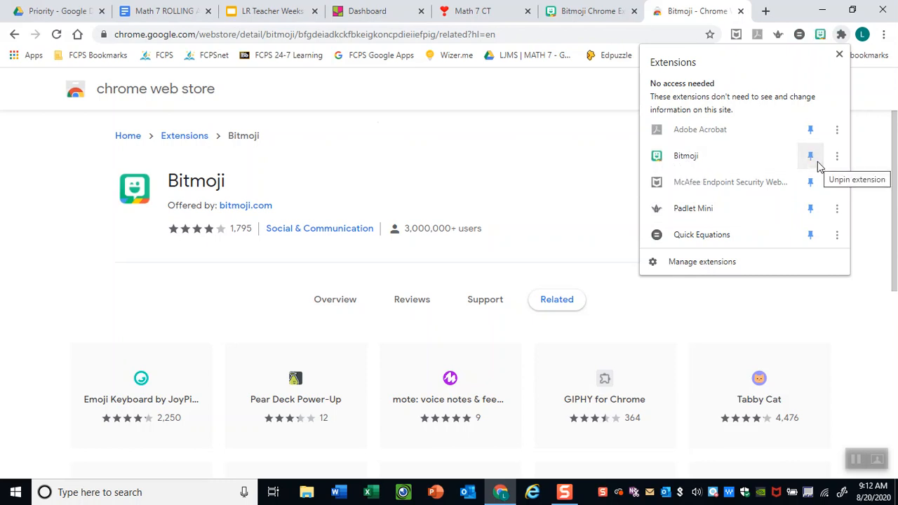
{"action": "left_click", "coordinate": [812, 156]}
{"action": "left_click", "coordinate": [811, 157]}
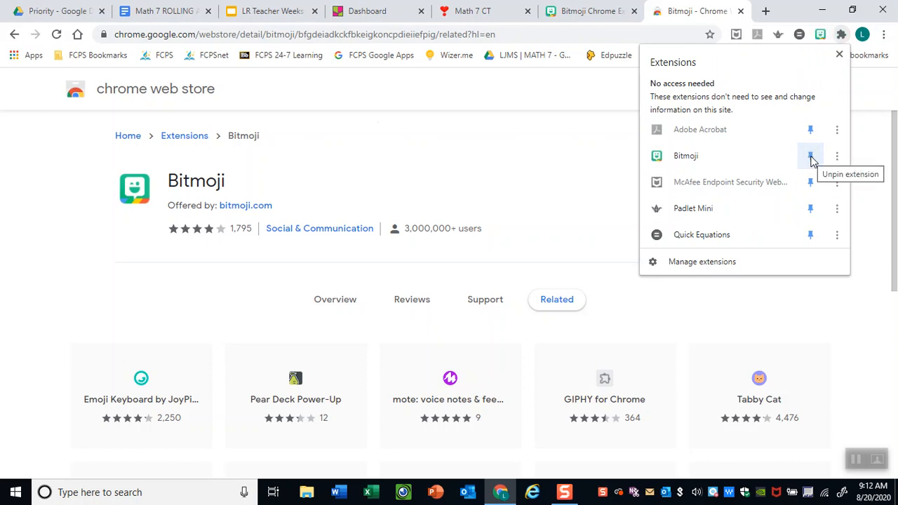
Step: Close the extensions list, switch to the Math 7 CT padlet and post the "Hi Team!" Bitmoji on it from the Bitmoji extension
{"action": "left_click", "coordinate": [752, 308]}
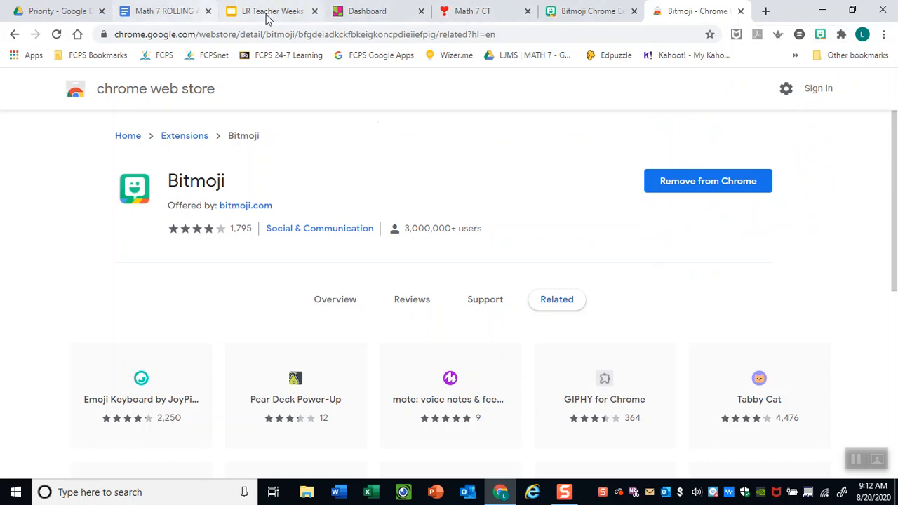
{"action": "left_click", "coordinate": [468, 16]}
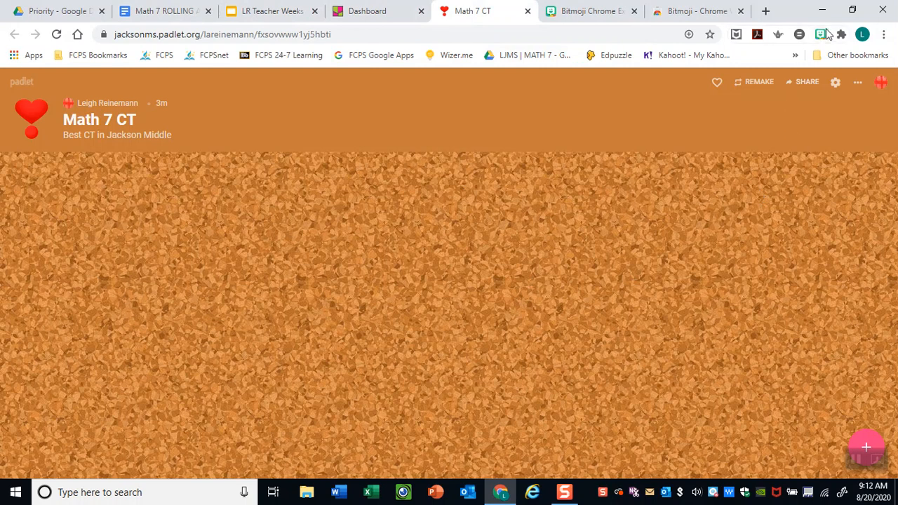
{"action": "left_click", "coordinate": [820, 35]}
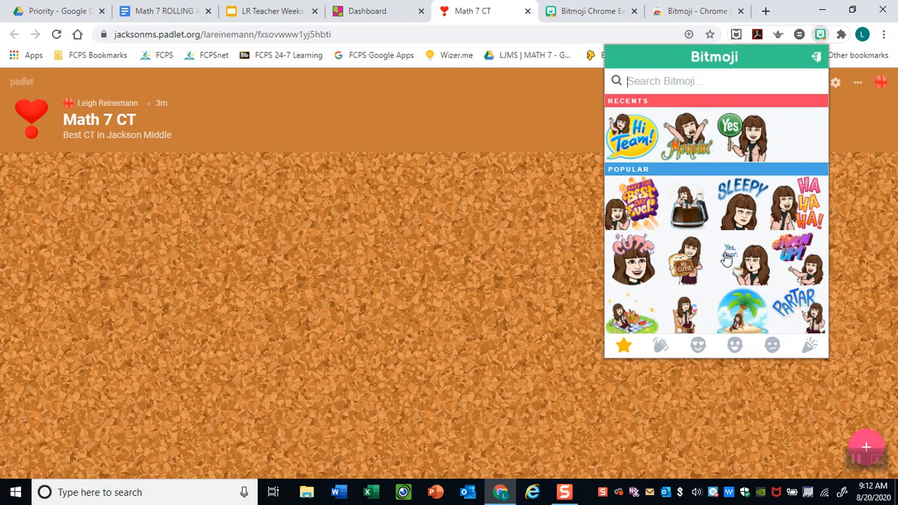
{"action": "left_click", "coordinate": [636, 138]}
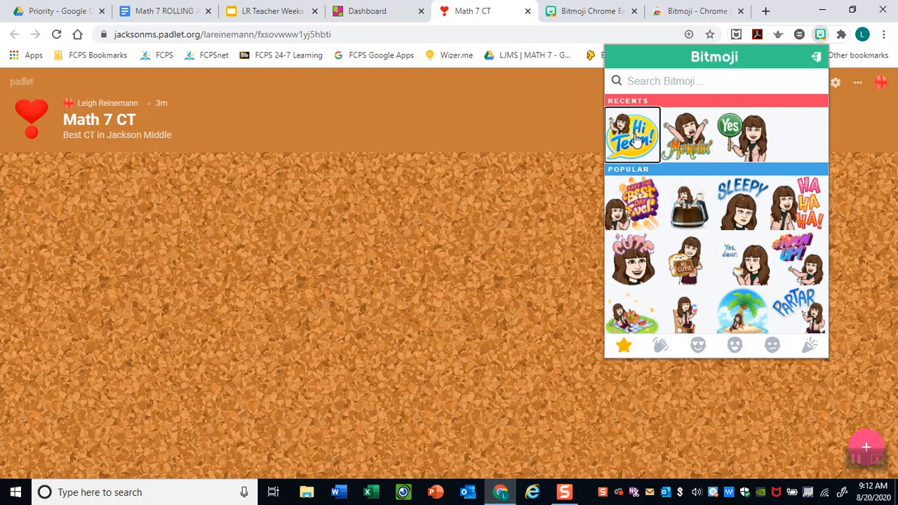
{"action": "left_click_drag", "start_coordinate": [636, 138], "coordinate": [430, 261]}
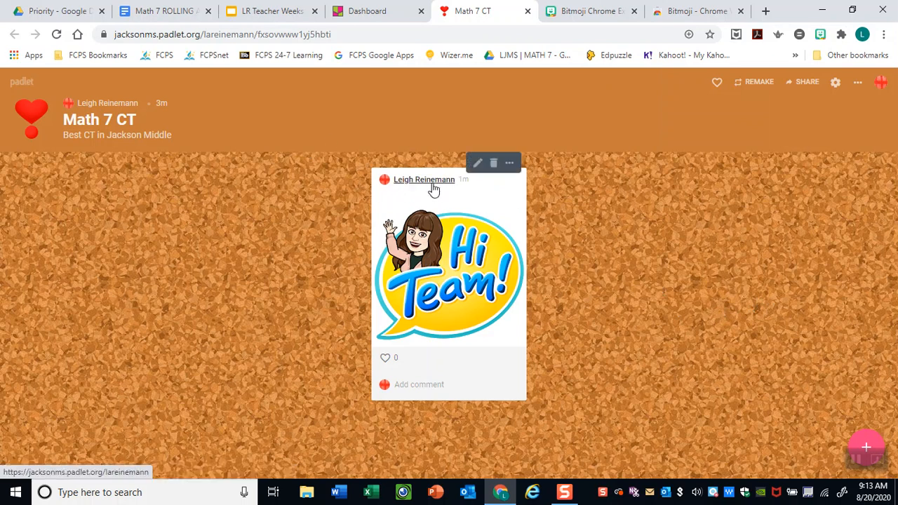
Step: Edit the "Hi Team!" post and enter the teacher's full name as its title, retyping the last name
{"action": "left_click", "coordinate": [479, 164]}
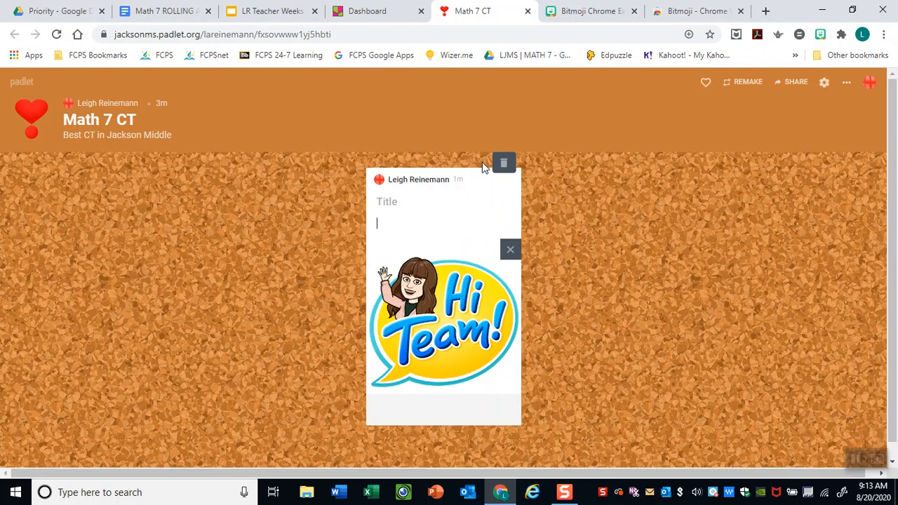
{"action": "left_click", "coordinate": [406, 202]}
{"action": "type", "text": "Leigh Reinemann"}
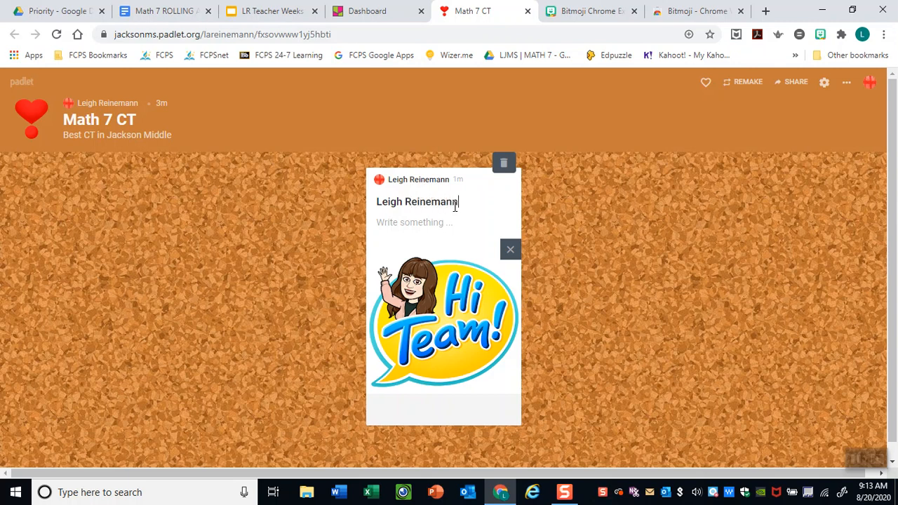
{"action": "right_click", "coordinate": [441, 202]}
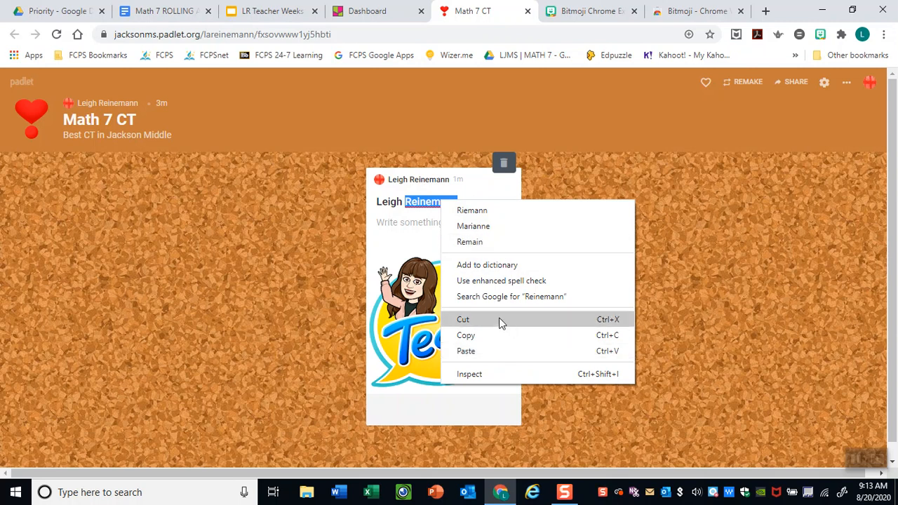
{"action": "left_click", "coordinate": [424, 204]}
{"action": "left_click_drag", "start_coordinate": [470, 204], "coordinate": [405, 207]}
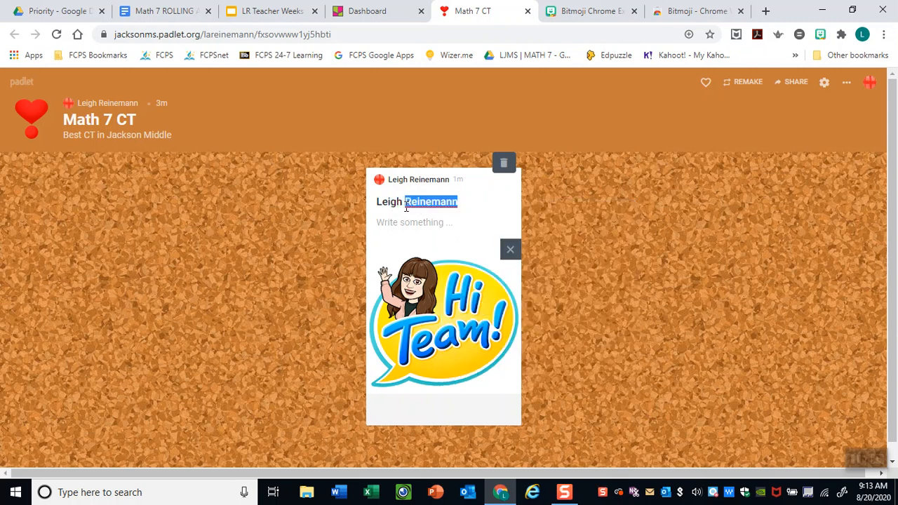
{"action": "type", "text": "Reinemann"}
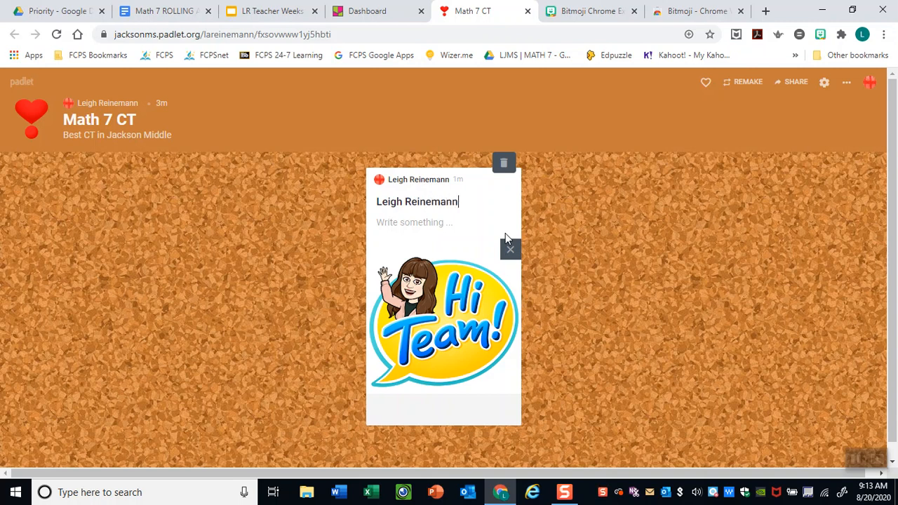
{"action": "left_click", "coordinate": [452, 226]}
{"action": "type", "text": "Welcome to the Math CT"}
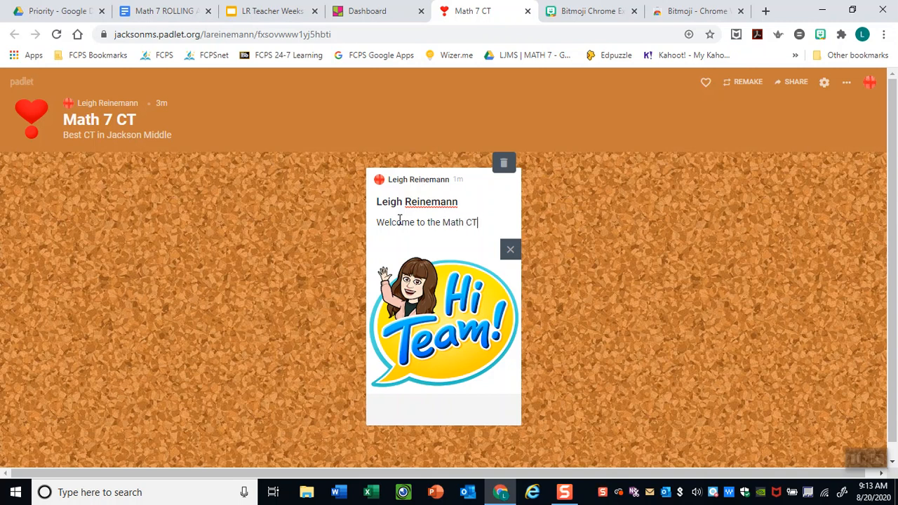
{"action": "key", "text": "BackSpace"}
{"action": "key", "text": "BackSpace"}
{"action": "type", "text": "7 CT"}
{"action": "key", "text": "BackSpace"}
{"action": "key", "text": "BackSpace"}
{"action": "key", "text": "BackSpace"}
{"action": "key", "text": "BackSpace"}
{"action": "key", "text": "BackSpace"}
{"action": "key", "text": "BackSpace"}
{"action": "key", "text": "BackSpace"}
{"action": "key", "text": "BackSpace"}
{"action": "key", "text": "BackSpace"}
{"action": "key", "text": "BackSpace"}
{"action": "key", "text": "BackSpace"}
{"action": "key", "text": "BackSpace"}
{"action": "key", "text": "BackSpace"}
{"action": "key", "text": "BackSpace"}
{"action": "key", "text": "BackSpace"}
{"action": "key", "text": "BackSpace"}
{"action": "key", "text": "BackSpace"}
{"action": "key", "text": "BackSpace"}
{"action": "key", "text": "BackSpace"}
{"action": "key", "text": "BackSpace"}
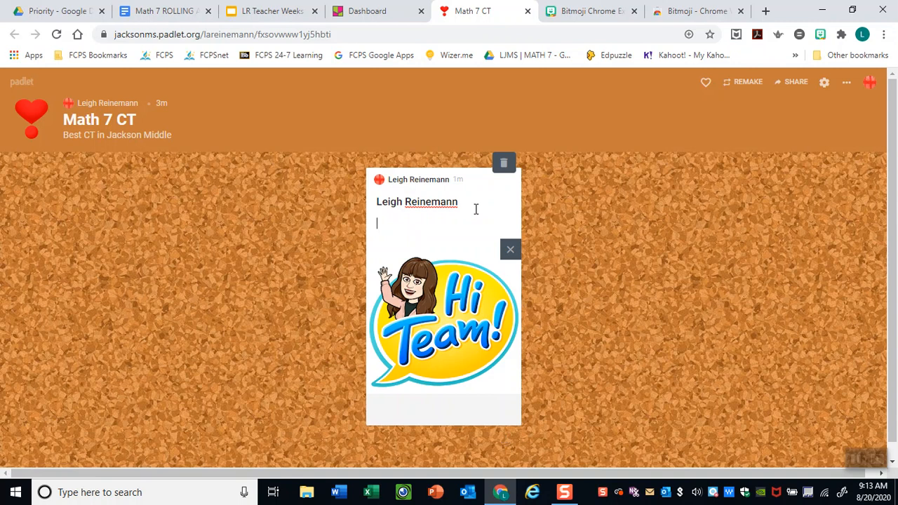
Step: Write "I teach M7, M7 TT, & Geometry Honors.'" in the body of the "Hi Team!" post
{"action": "type", "text": "I"}
{"action": "type", "text": "I teach M7, M7"}
{"action": "key", "text": "BackSpace"}
{"action": "type", "text": "TT, "}
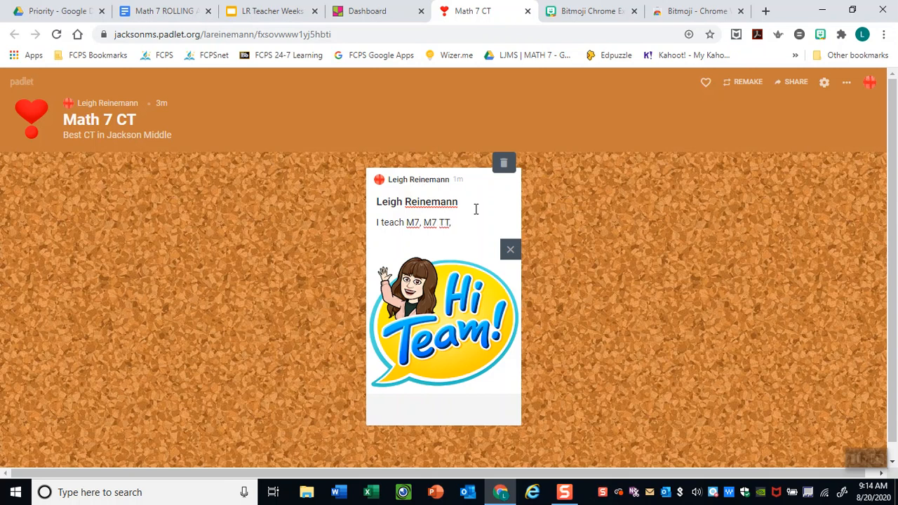
{"action": "type", "text": "& Geo"}
{"action": "key", "text": "BackSpace"}
{"action": "key", "text": "BackSpace"}
{"action": "type", "text": "eometry Honors."}
Step: Leave a blank line in the post body and add the paragraph "I have worked at LJ for 8 years."
{"action": "key", "text": "Return"}
{"action": "key", "text": "Return"}
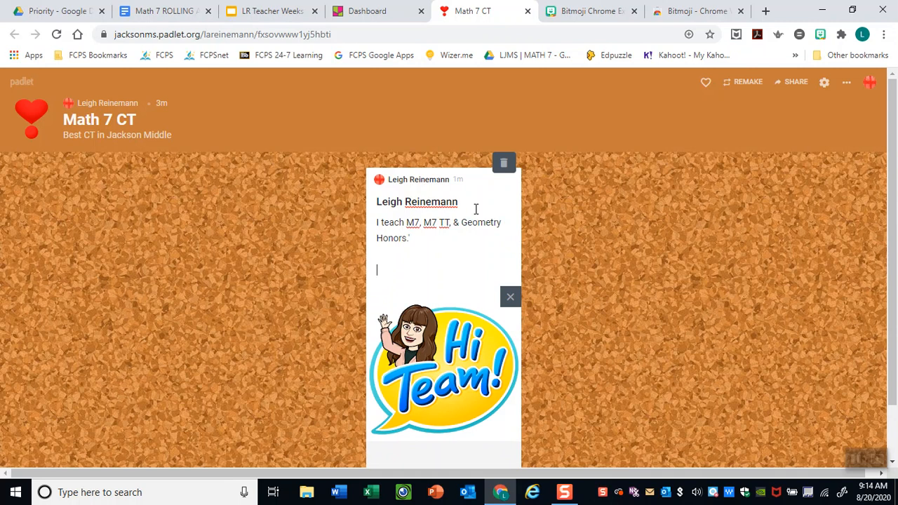
{"action": "type", "text": "I have worked at LJ for "}
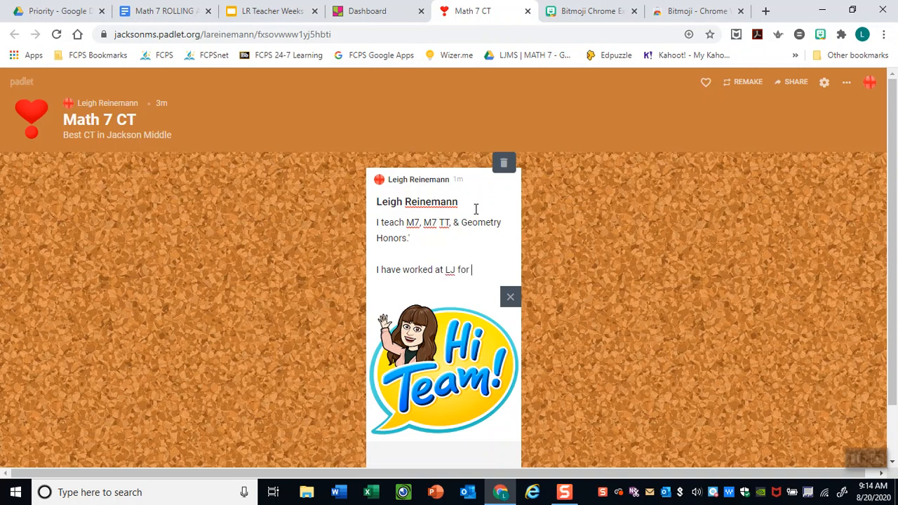
{"action": "type", "text": "8 years."}
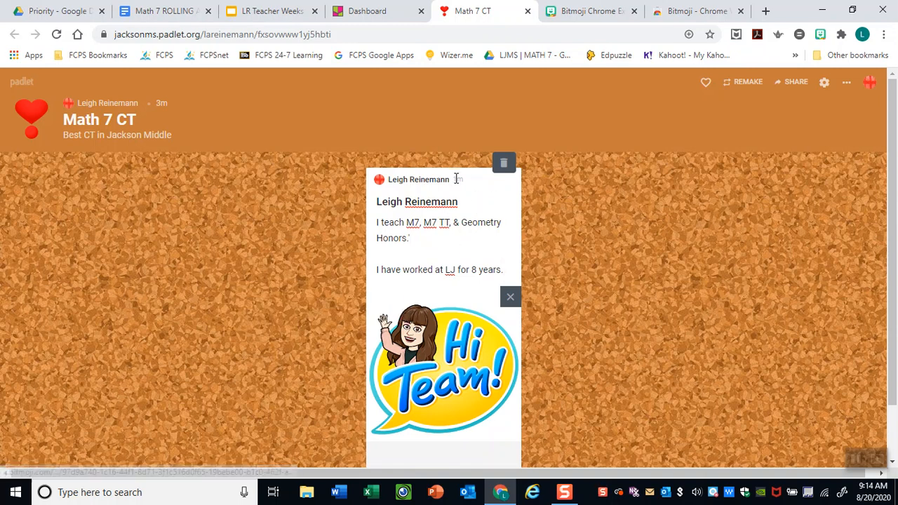
Step: Add a last paragraph "How I feel: Nervous/Excited" below a blank line and finish editing the post
{"action": "mouse_move", "coordinate": [455, 179]}
{"action": "left_mouse_down"}
{"action": "mouse_move", "coordinate": [462, 152]}
{"action": "mouse_move", "coordinate": [456, 177]}
{"action": "left_mouse_up"}
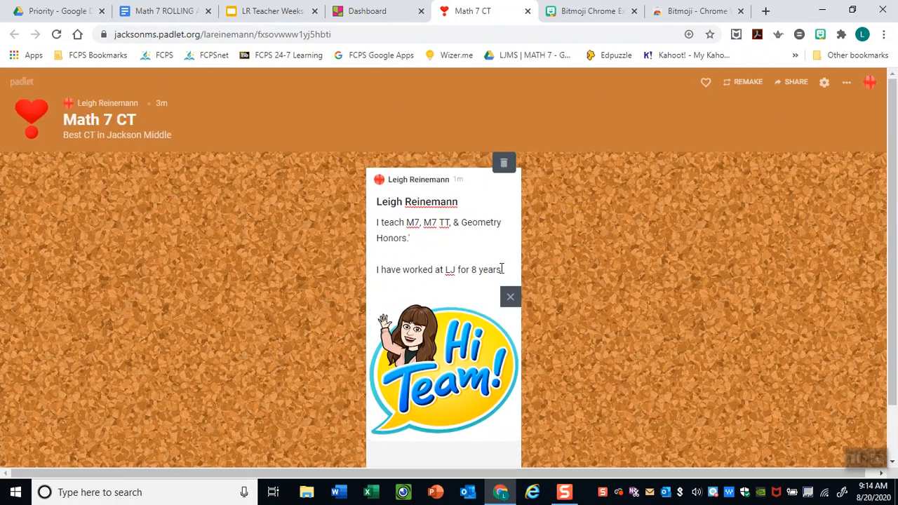
{"action": "left_click_drag", "start_coordinate": [506, 270], "coordinate": [499, 269]}
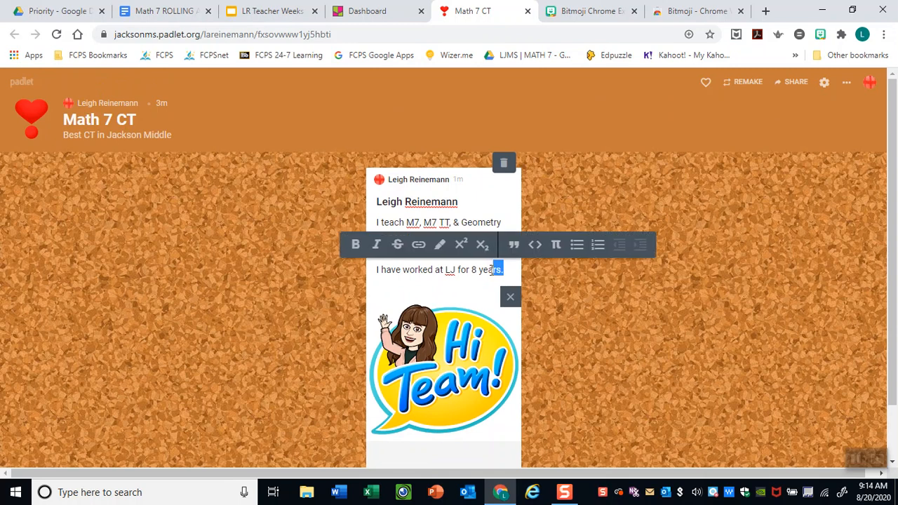
{"action": "left_click", "coordinate": [512, 273]}
{"action": "key", "text": "Return"}
{"action": "key", "text": "Return"}
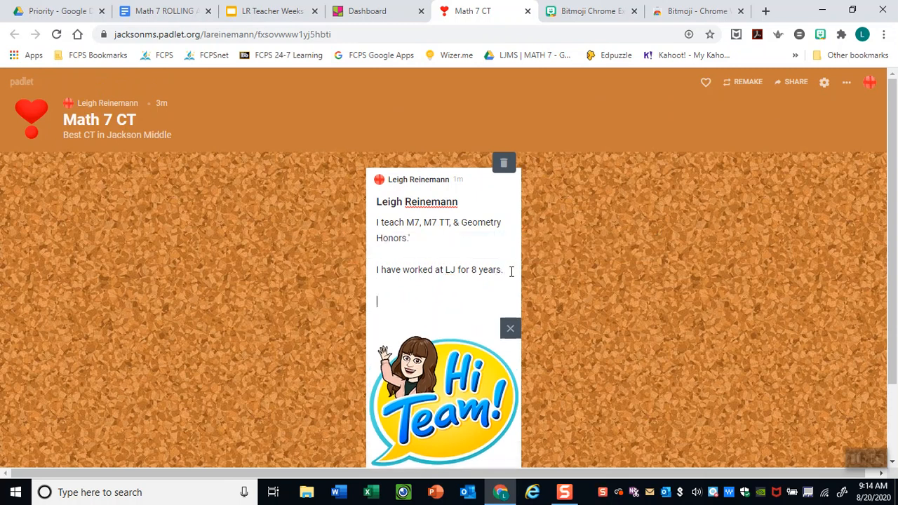
{"action": "type", "text": "How I feel: Nervous"}
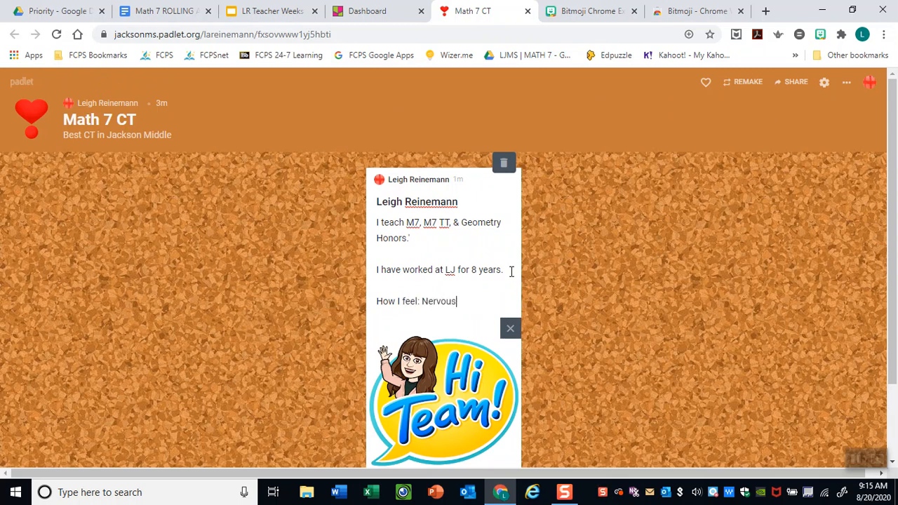
{"action": "type", "text": "/Excited"}
{"action": "left_click_drag", "start_coordinate": [475, 183], "coordinate": [393, 140]}
{"action": "left_click", "coordinate": [573, 321]}
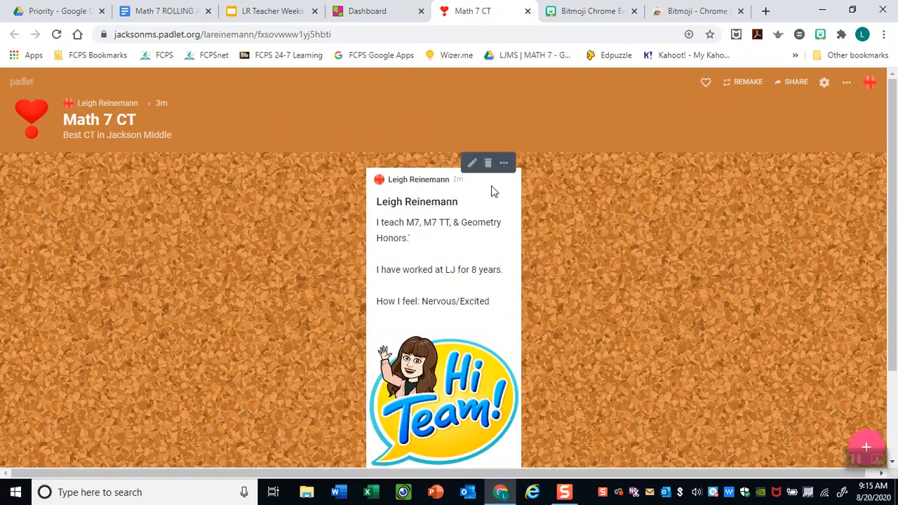
{"action": "left_click_drag", "start_coordinate": [510, 187], "coordinate": [366, 211]}
{"action": "left_click_drag", "start_coordinate": [501, 206], "coordinate": [304, 226]}
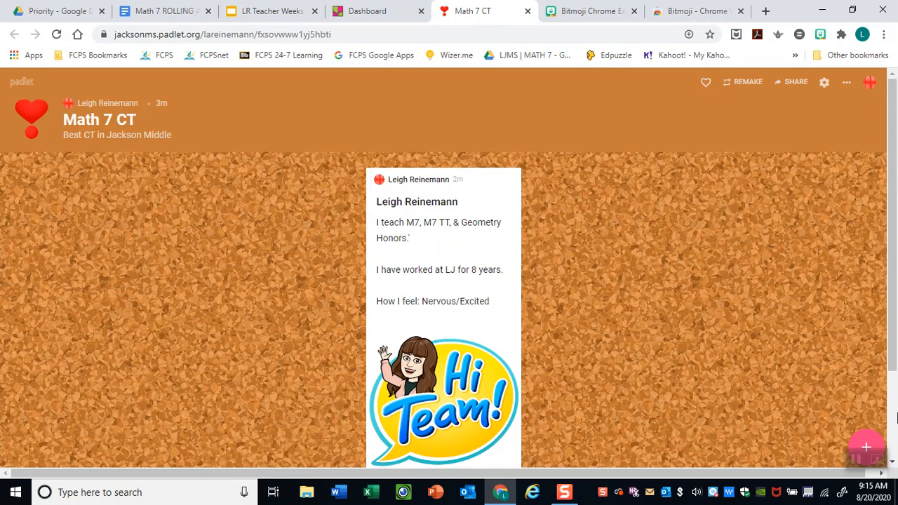
{"action": "left_click", "coordinate": [869, 446]}
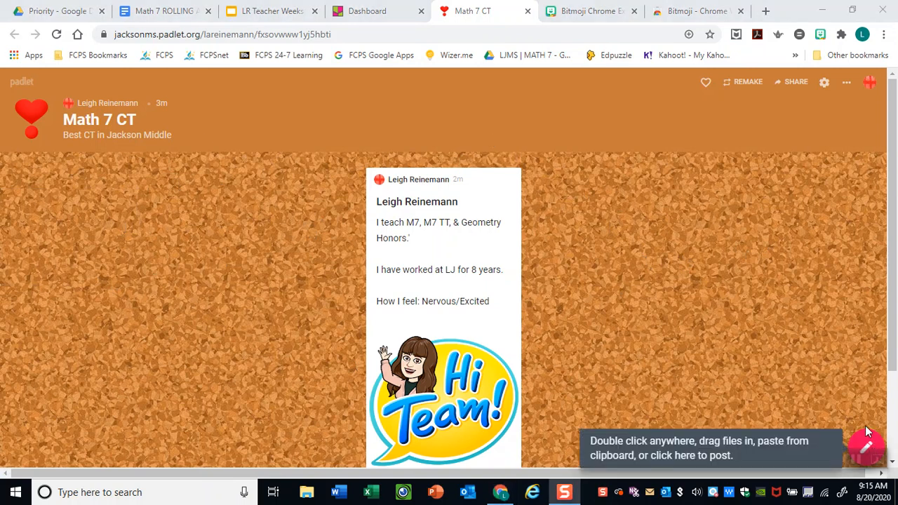
{"action": "left_click", "coordinate": [867, 447]}
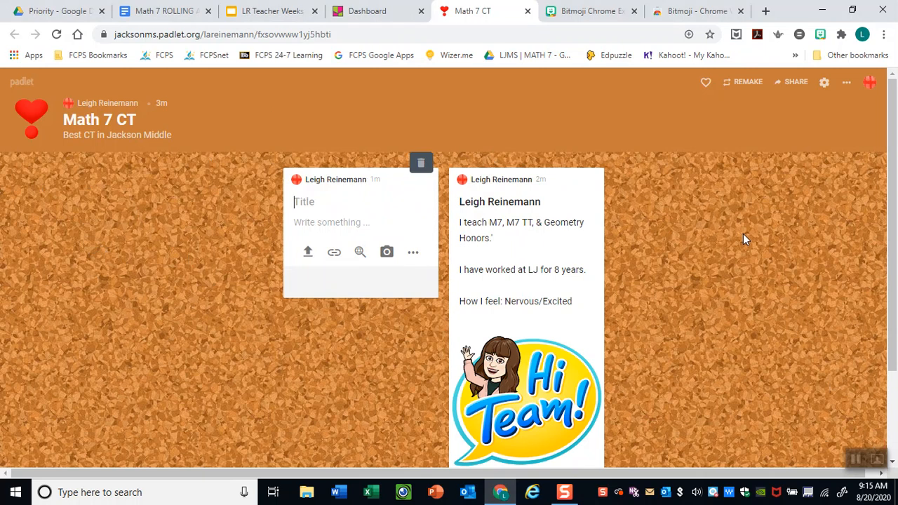
{"action": "left_click", "coordinate": [421, 163]}
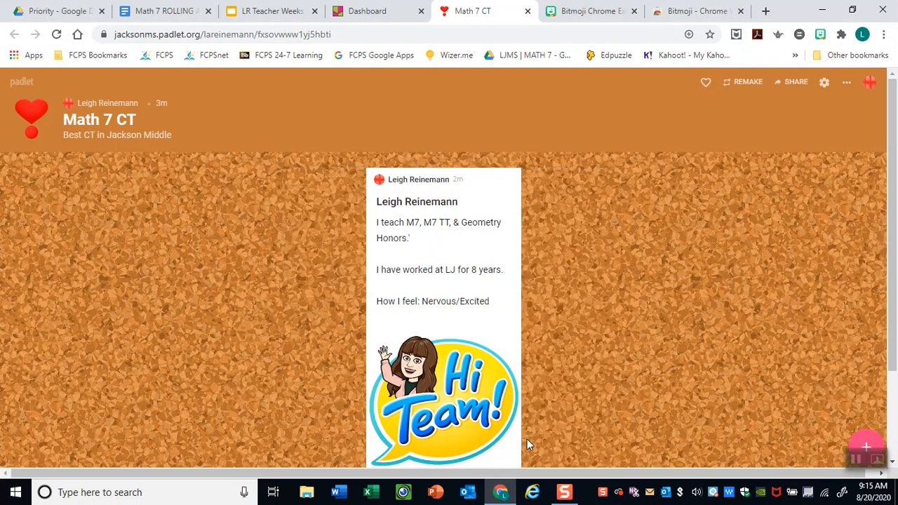
Step: Set the background colour of the "Hi Team!" post to blue
{"action": "scroll", "coordinate": [716, 389], "scroll_direction": "down", "scroll_amount": 2}
{"action": "scroll", "coordinate": [717, 389], "scroll_direction": "up", "scroll_amount": 2}
{"action": "scroll", "coordinate": [667, 360], "scroll_direction": "down", "scroll_amount": 2}
{"action": "scroll", "coordinate": [668, 358], "scroll_direction": "up", "scroll_amount": 2}
{"action": "left_click", "coordinate": [506, 167]}
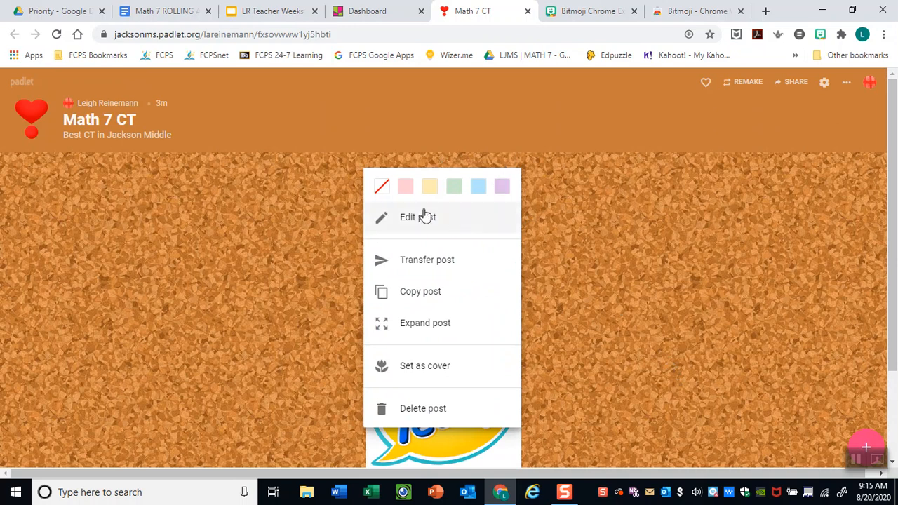
{"action": "left_click", "coordinate": [476, 187]}
Step: Expand the "Hi Team!" post to look through its full-size view, and close that view
{"action": "left_click", "coordinate": [502, 165]}
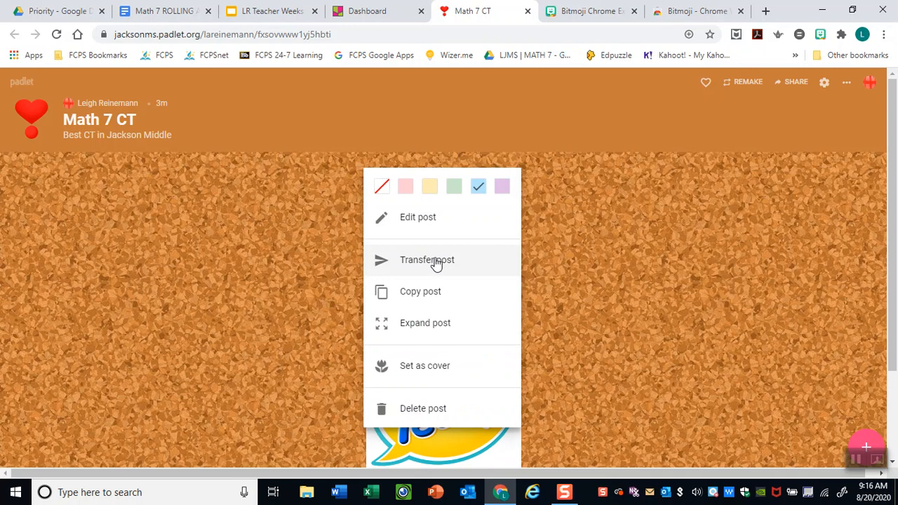
{"action": "left_click", "coordinate": [428, 324]}
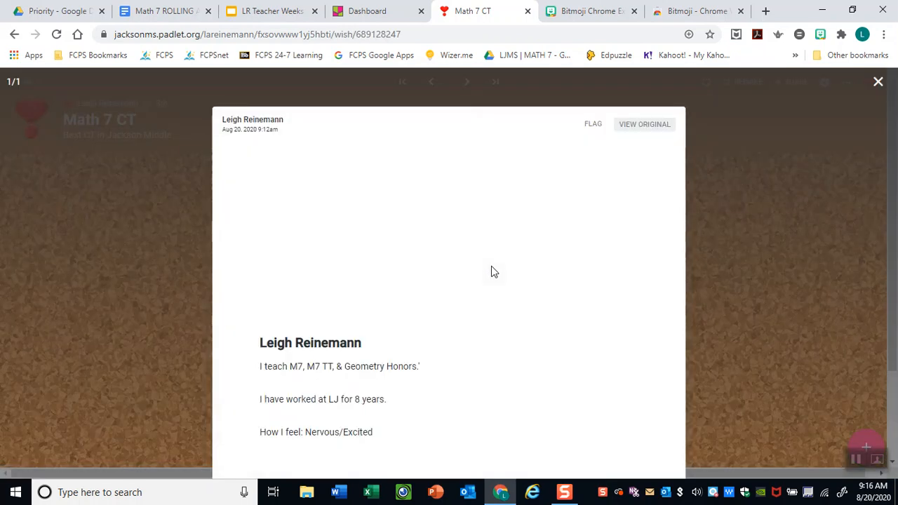
{"action": "scroll", "coordinate": [492, 266], "scroll_direction": "down", "scroll_amount": 1}
{"action": "scroll", "coordinate": [490, 268], "scroll_direction": "up", "scroll_amount": 1}
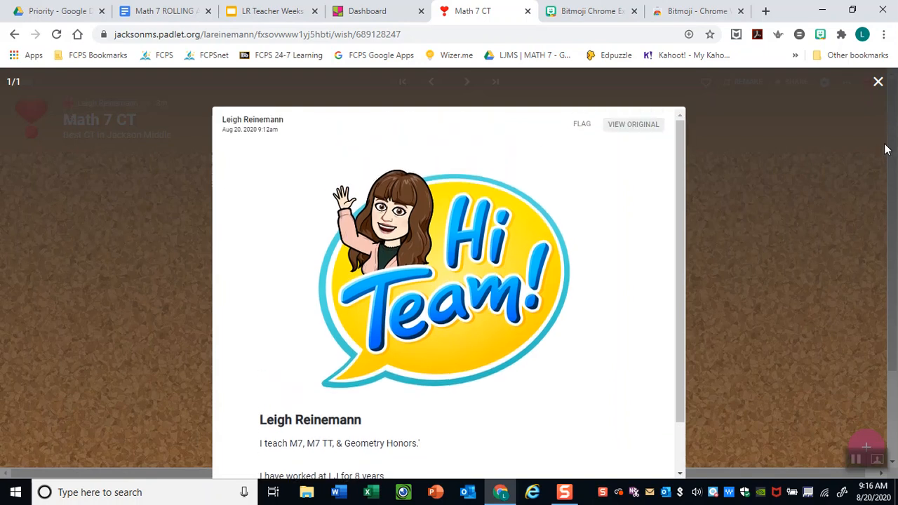
{"action": "left_click", "coordinate": [879, 84]}
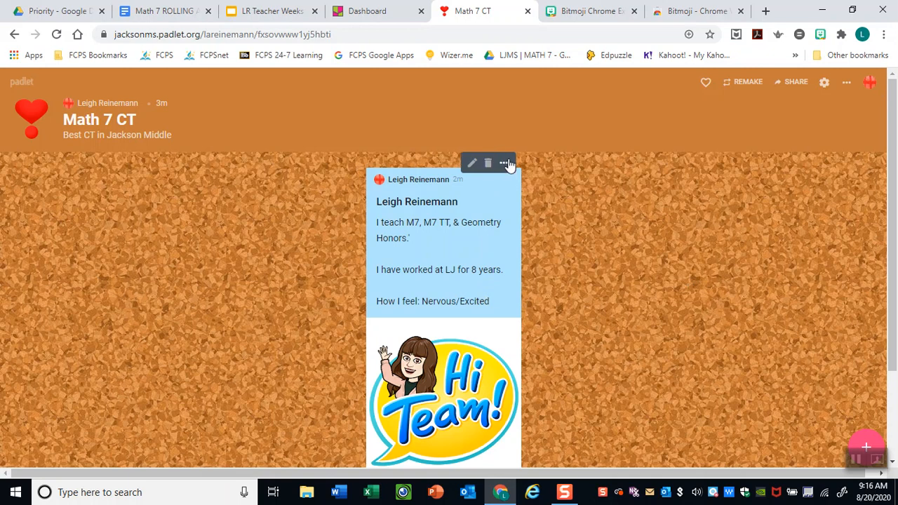
Step: Examine the post's further options, including setting it as cover, and its comment field and like reaction
{"action": "left_click", "coordinate": [506, 163]}
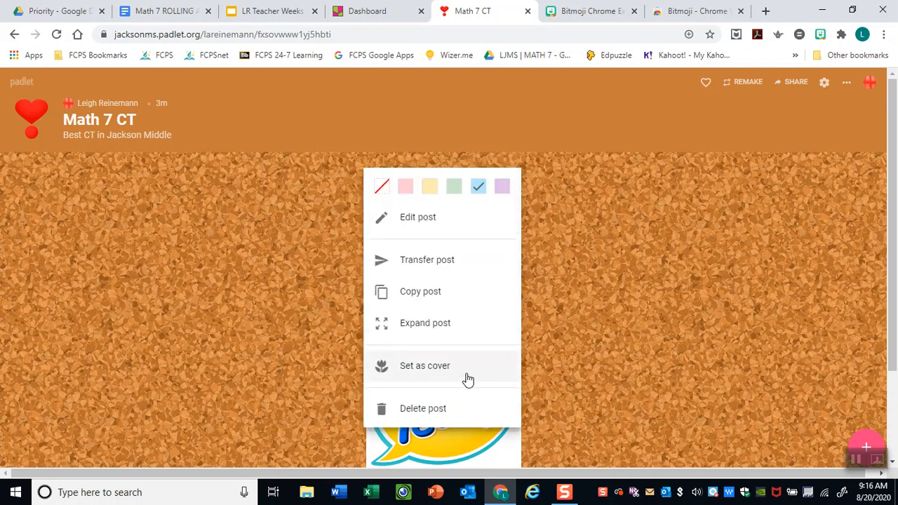
{"action": "left_click", "coordinate": [677, 358]}
{"action": "scroll", "coordinate": [545, 379], "scroll_direction": "down", "scroll_amount": 2}
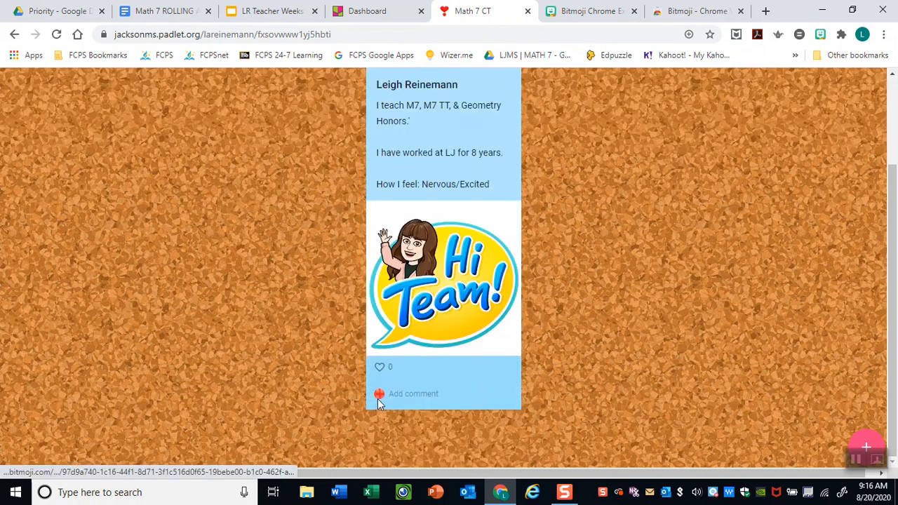
{"action": "left_click", "coordinate": [407, 394]}
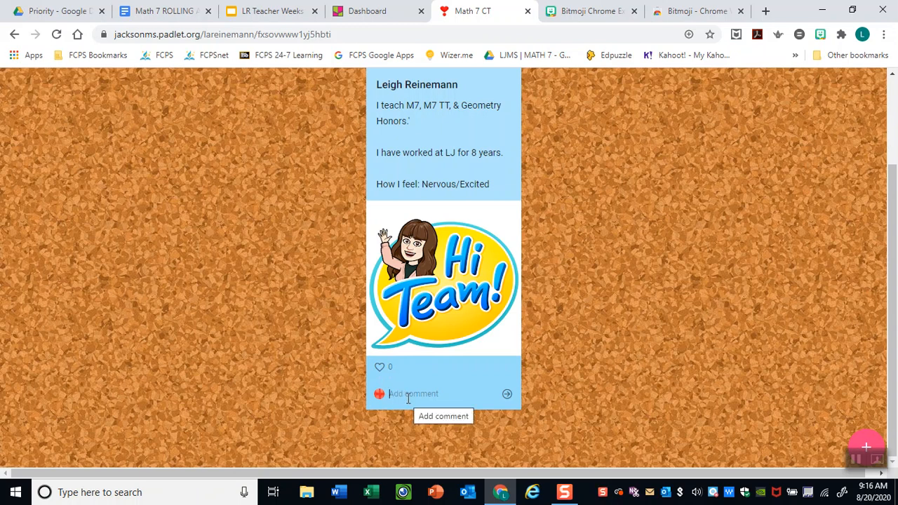
{"action": "left_click", "coordinate": [380, 369]}
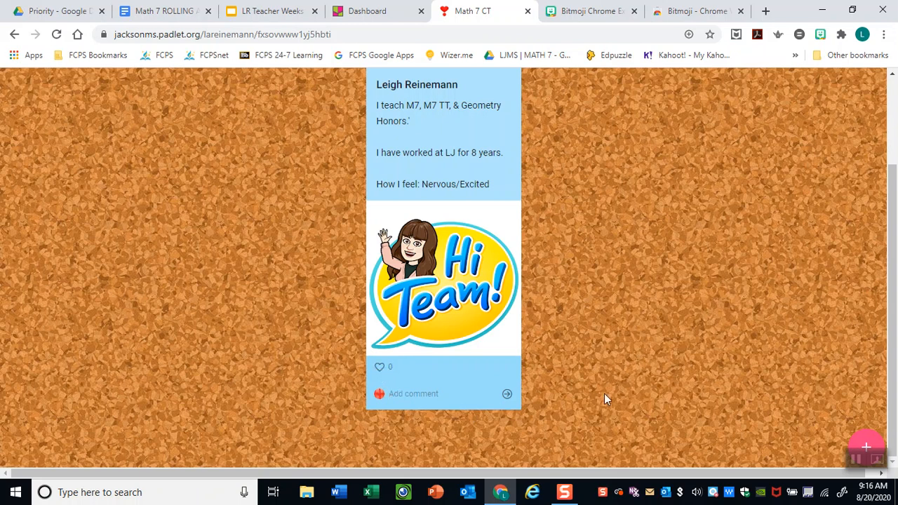
{"action": "scroll", "coordinate": [605, 392], "scroll_direction": "up", "scroll_amount": 2}
{"action": "scroll", "coordinate": [607, 389], "scroll_direction": "down", "scroll_amount": 2}
{"action": "scroll", "coordinate": [607, 390], "scroll_direction": "up", "scroll_amount": 2}
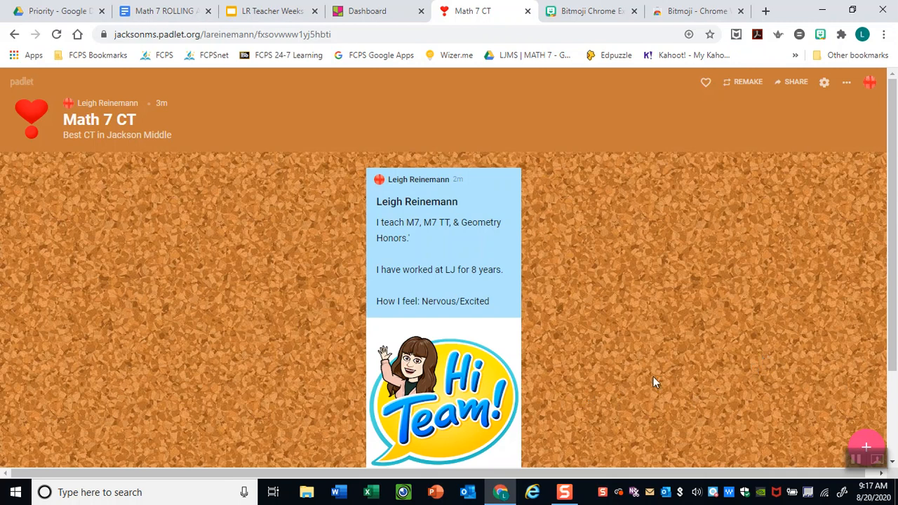
{"action": "left_click", "coordinate": [573, 495]}
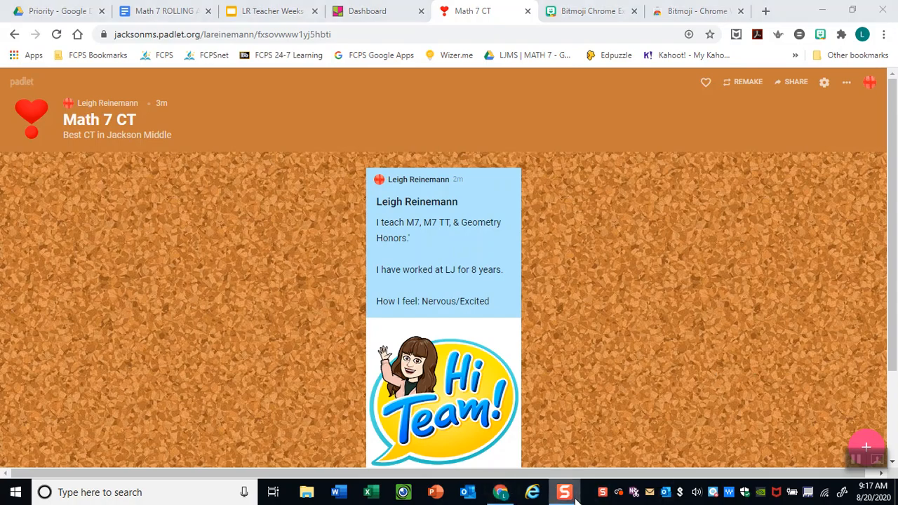